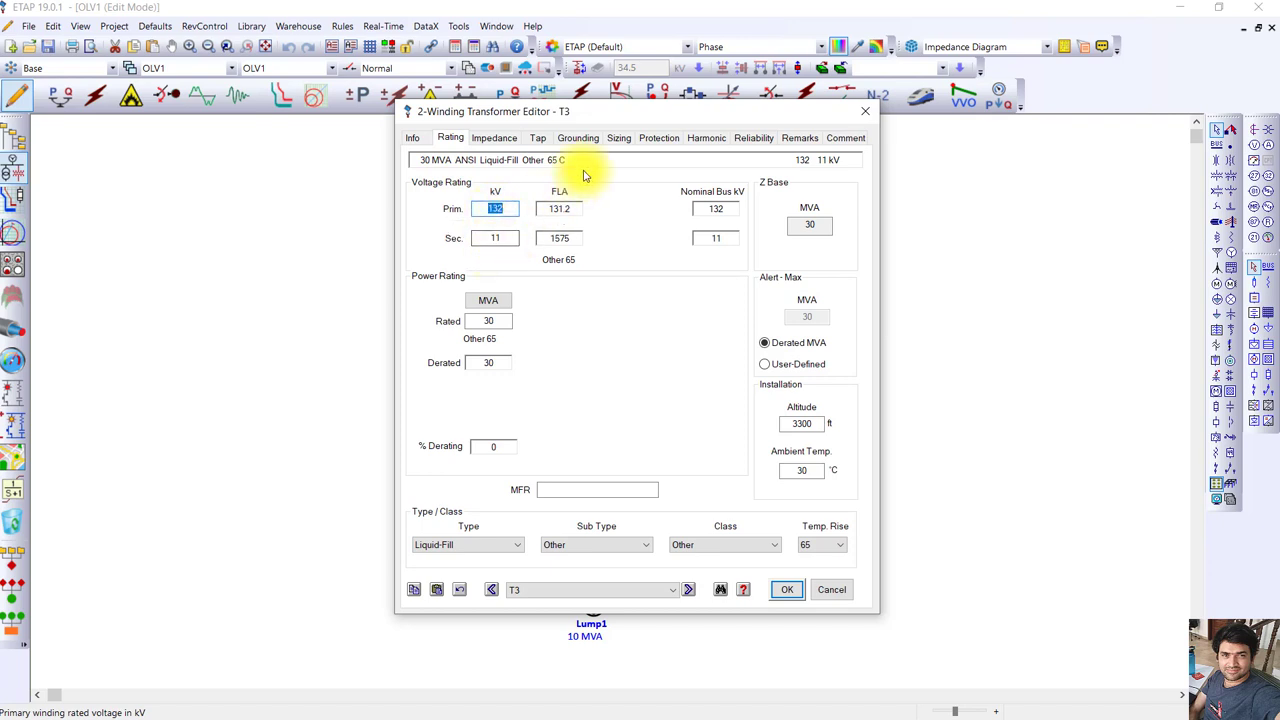
- Review T3's 30 MVA rating, impedance, tap and DY solid-grounding data, then close its editor
left_click_drag(652, 114, 838, 108)
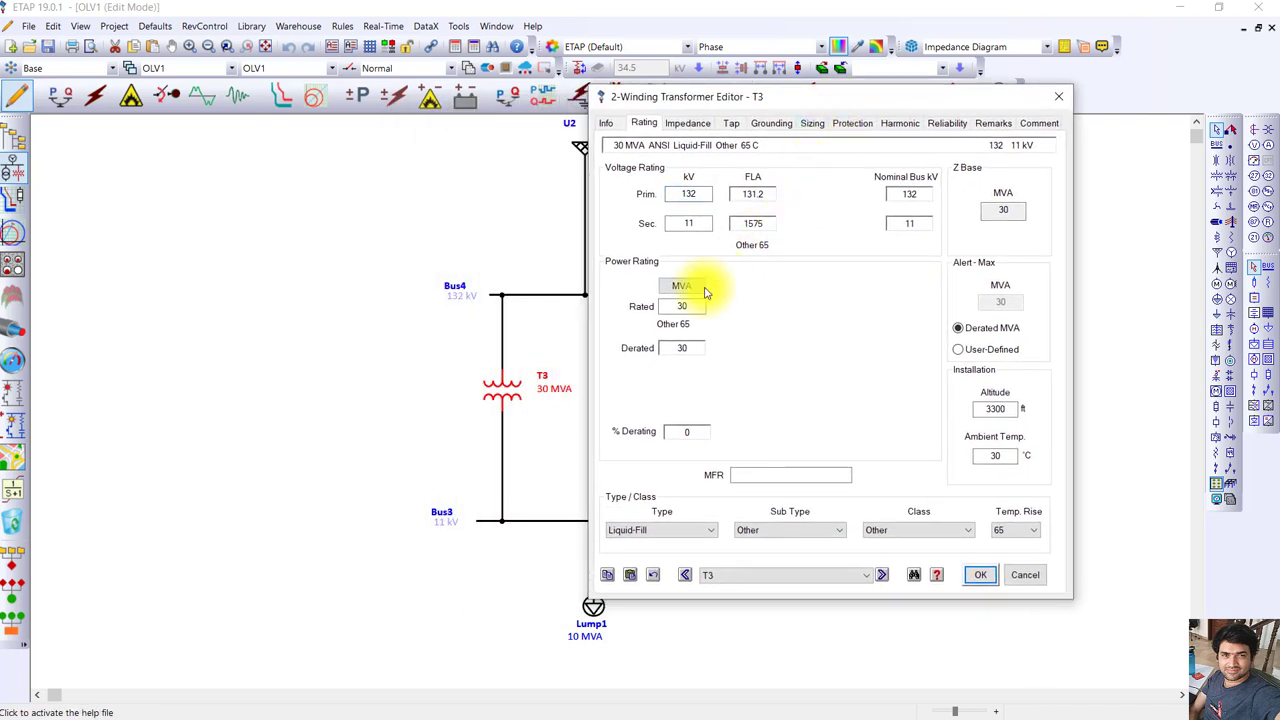
double_click(675, 307)
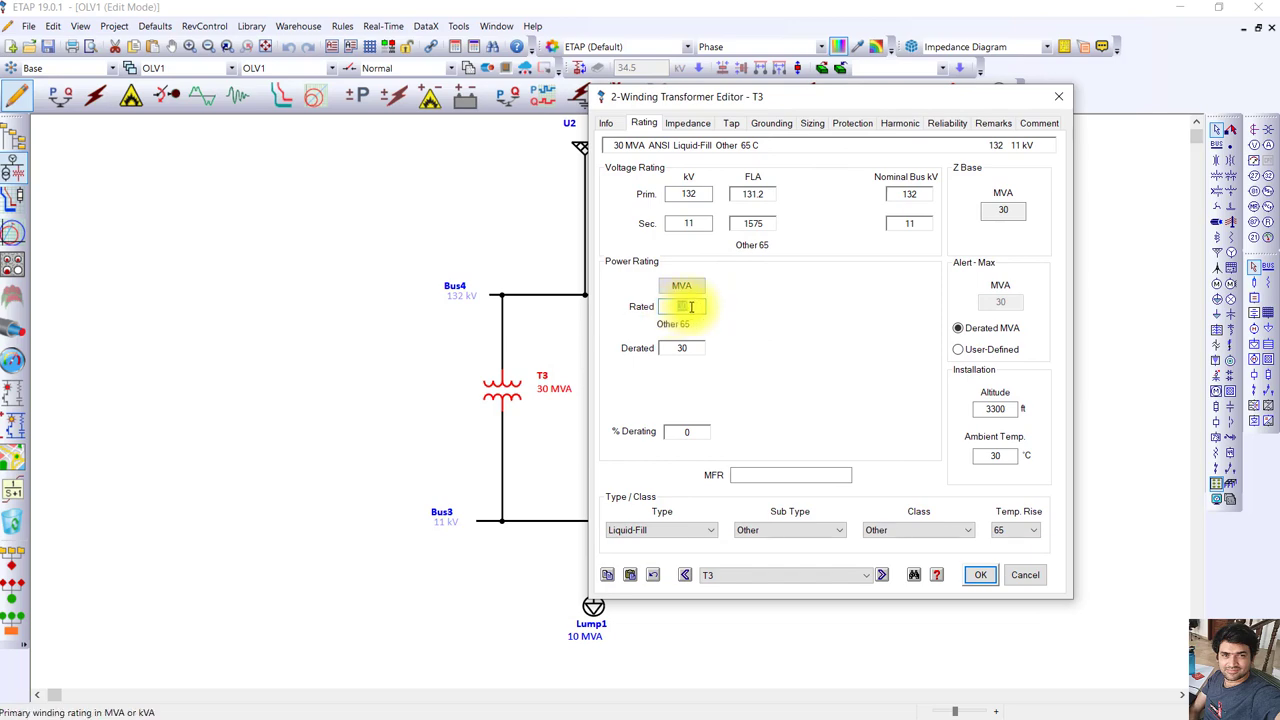
left_click_drag(795, 104, 939, 114)
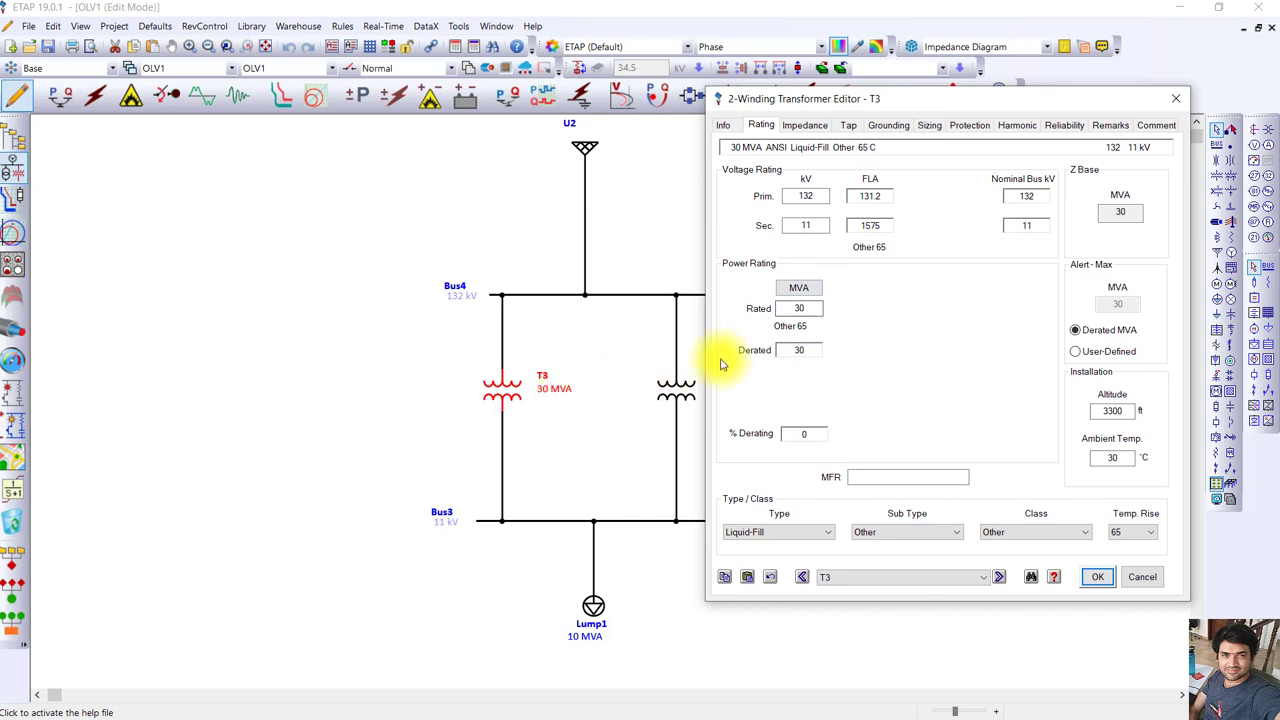
left_click(805, 127)
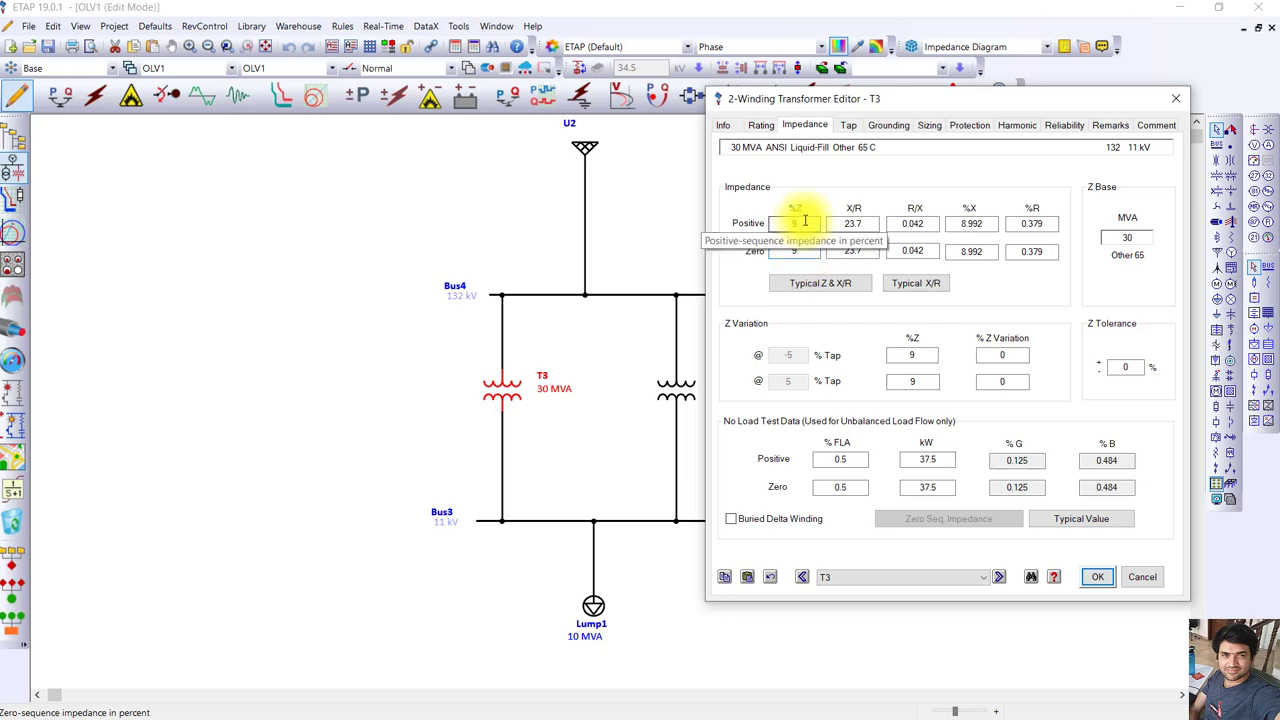
left_click(848, 125)
left_click(888, 127)
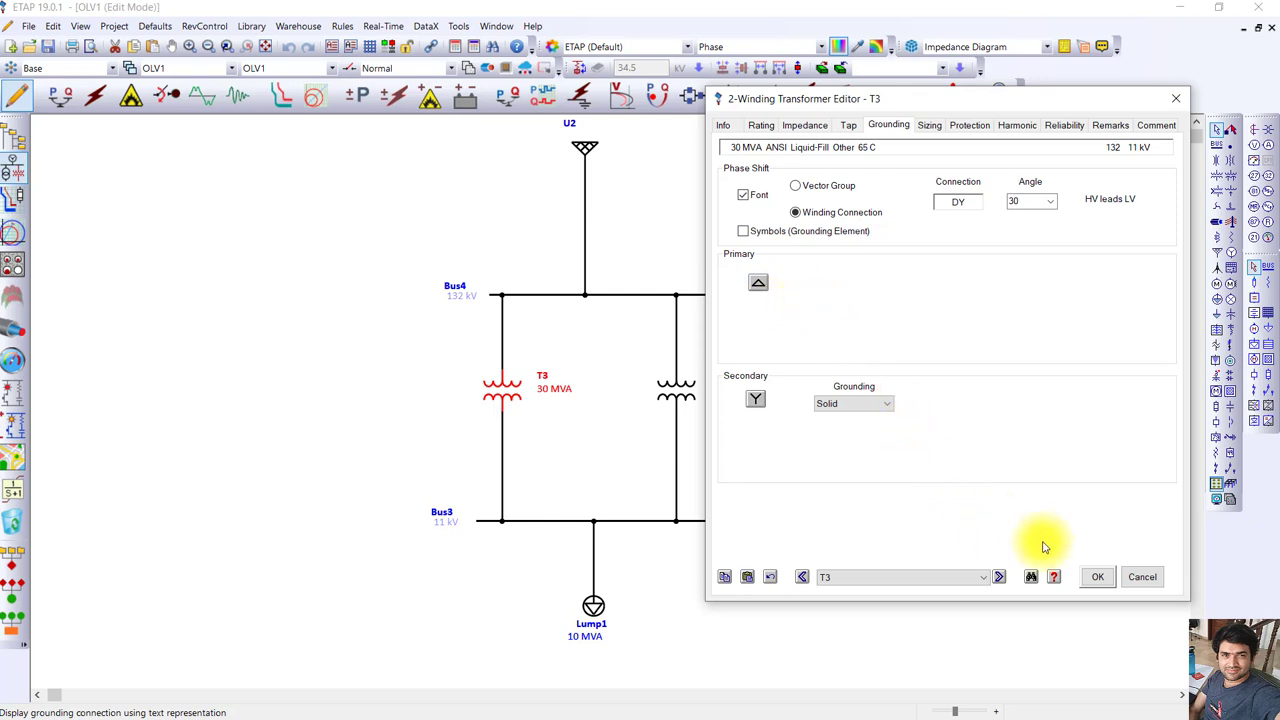
left_click(1099, 578)
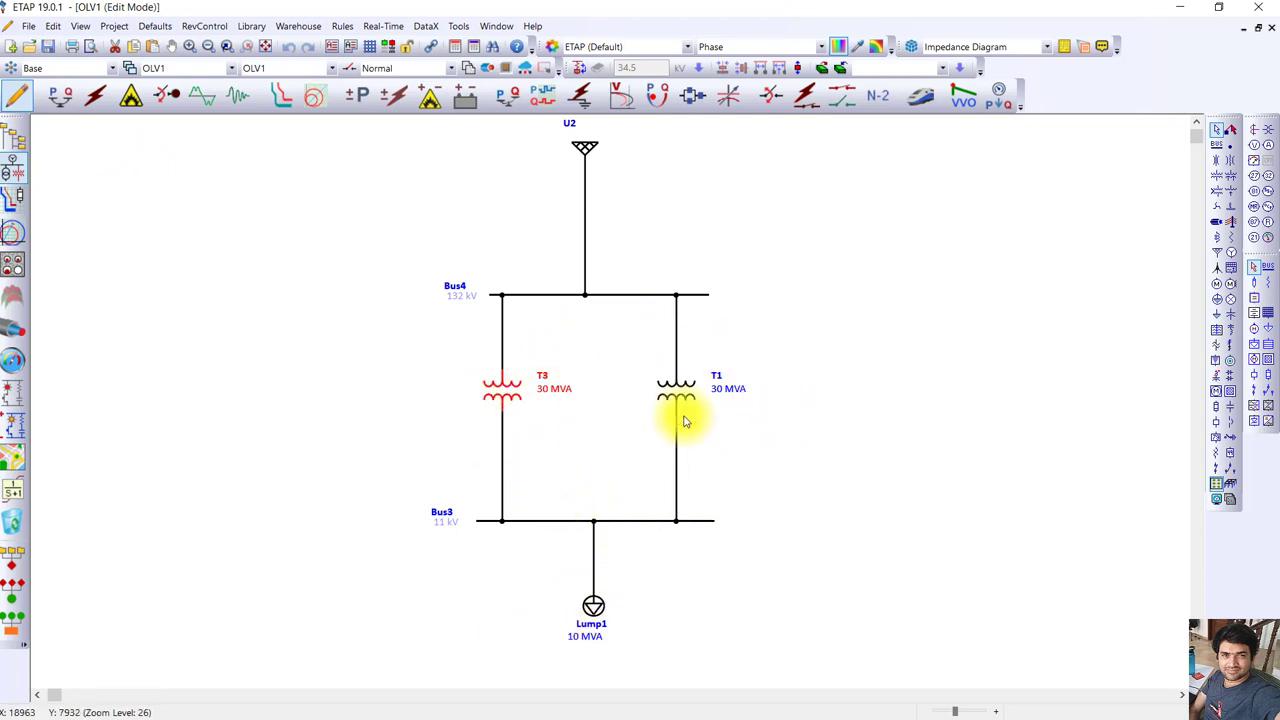
- Confirm Lump1's nameplate at 10 MVA, 11 kV, 85% PF, then enter Load Flow Analysis mode
left_click(596, 608)
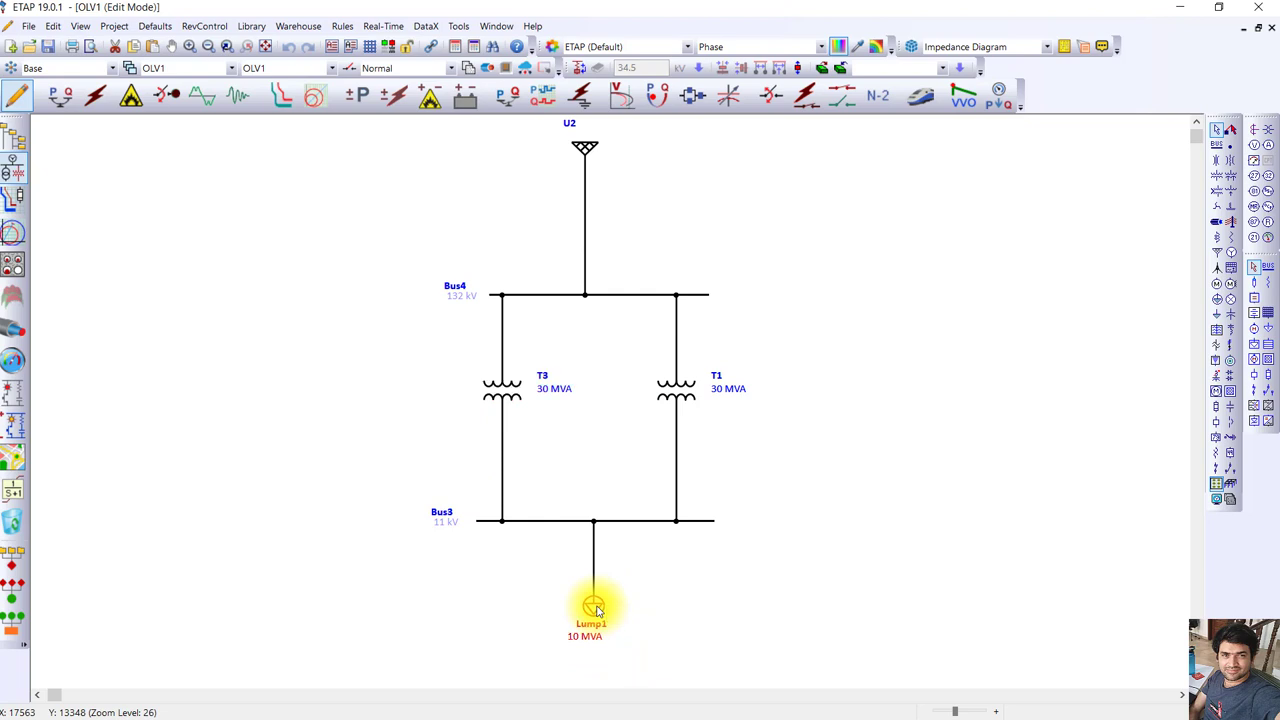
double_click(596, 608)
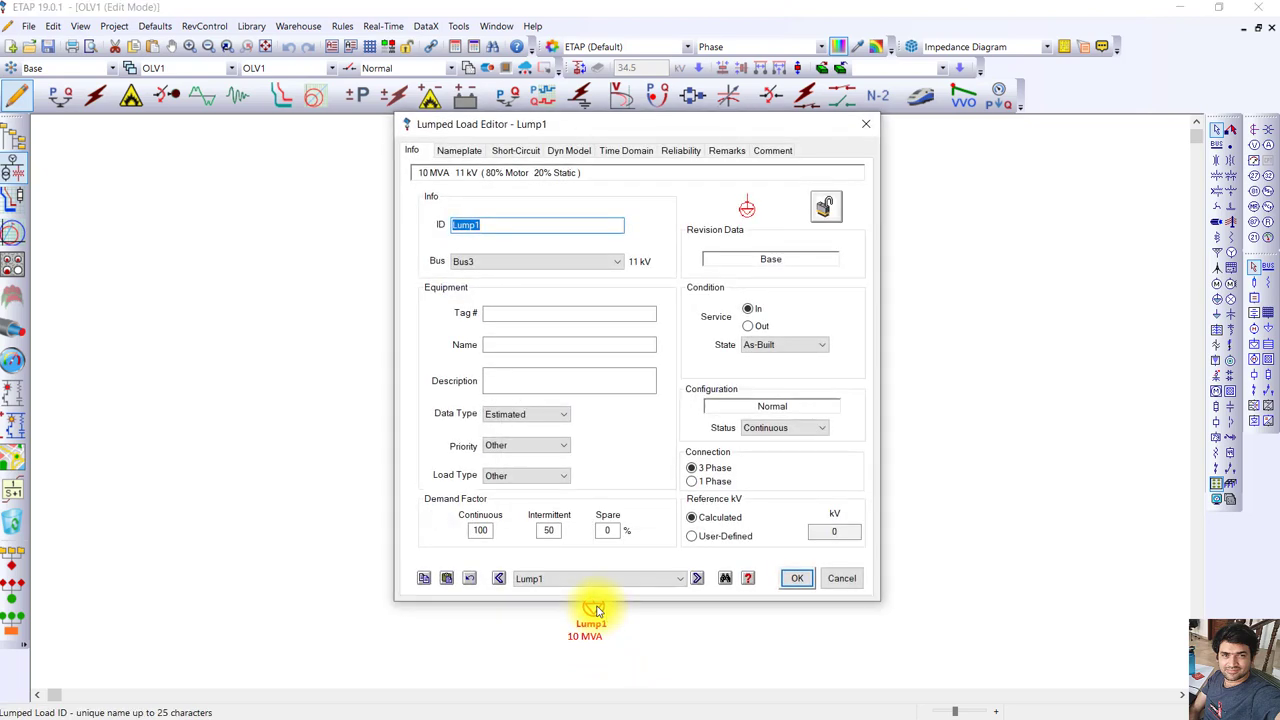
left_click(464, 150)
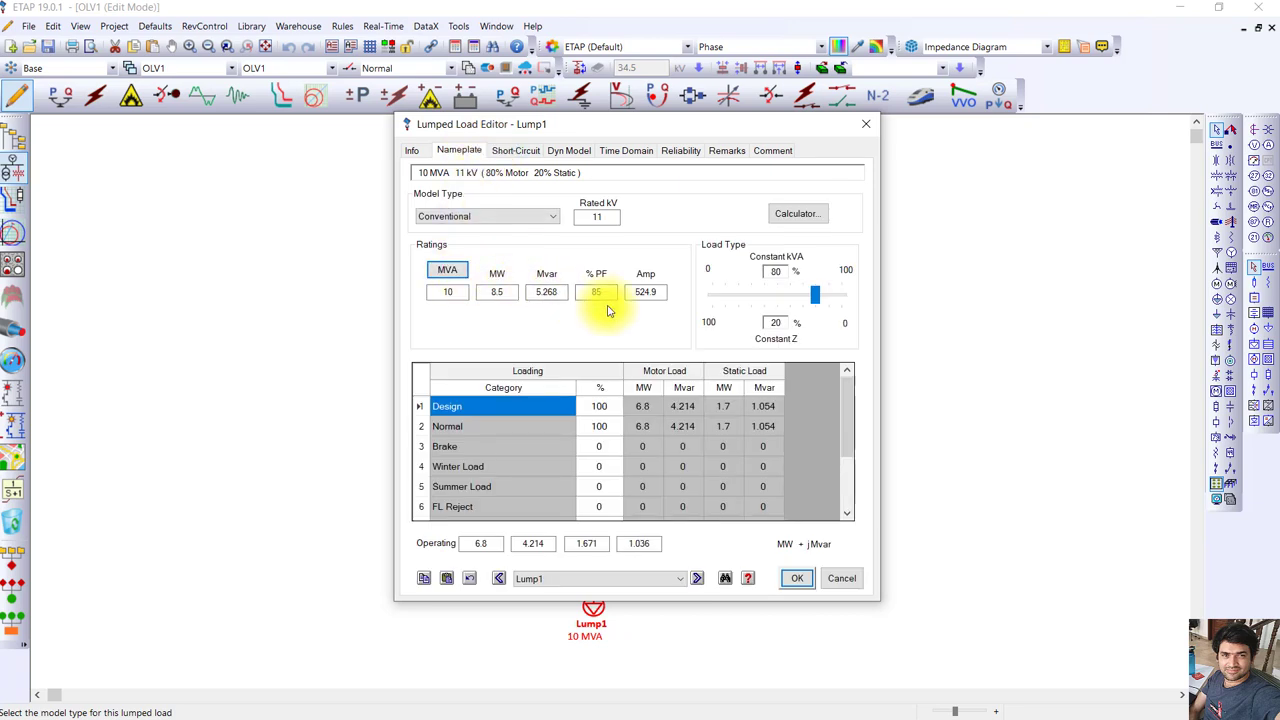
left_click(799, 584)
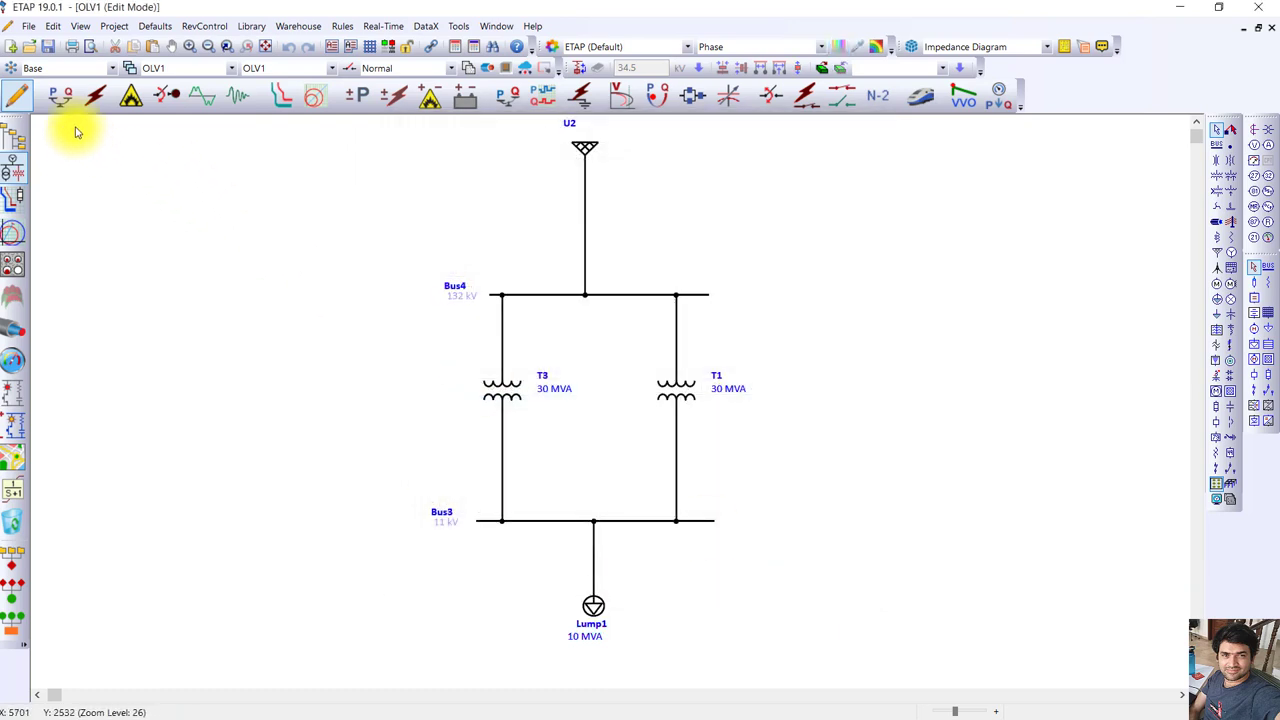
left_click(62, 95)
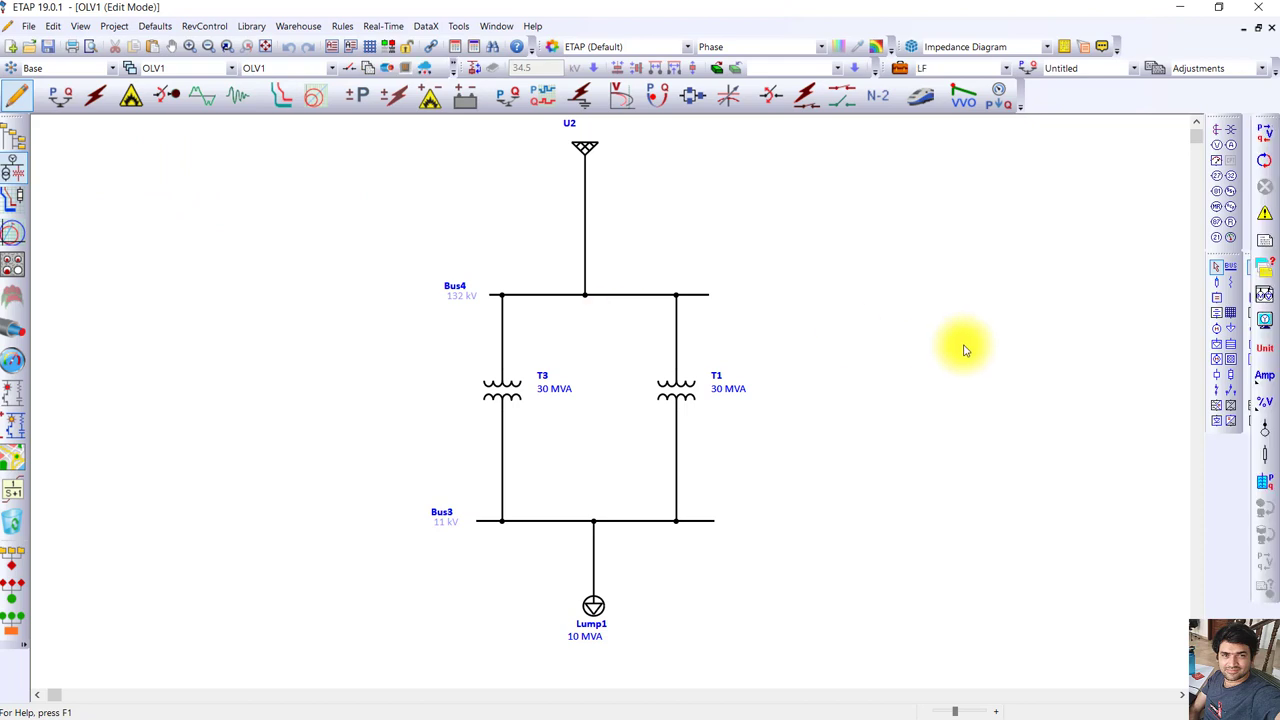
- Run the load flow, giving 263.8 through each transformer and Bus3 at 99.14%
left_click(1258, 137)
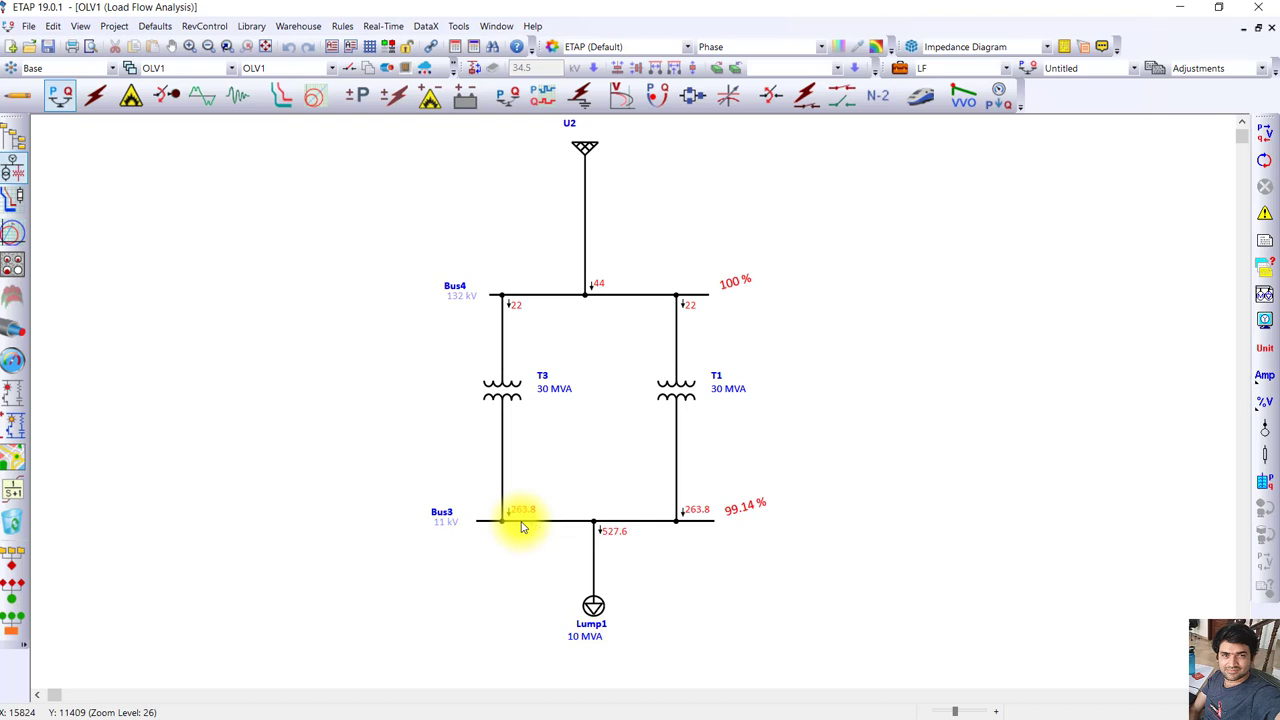
- Back in Edit Mode, enter 18 for T3's positive- and zero-sequence %Z on the Impedance tab
left_click(15, 95)
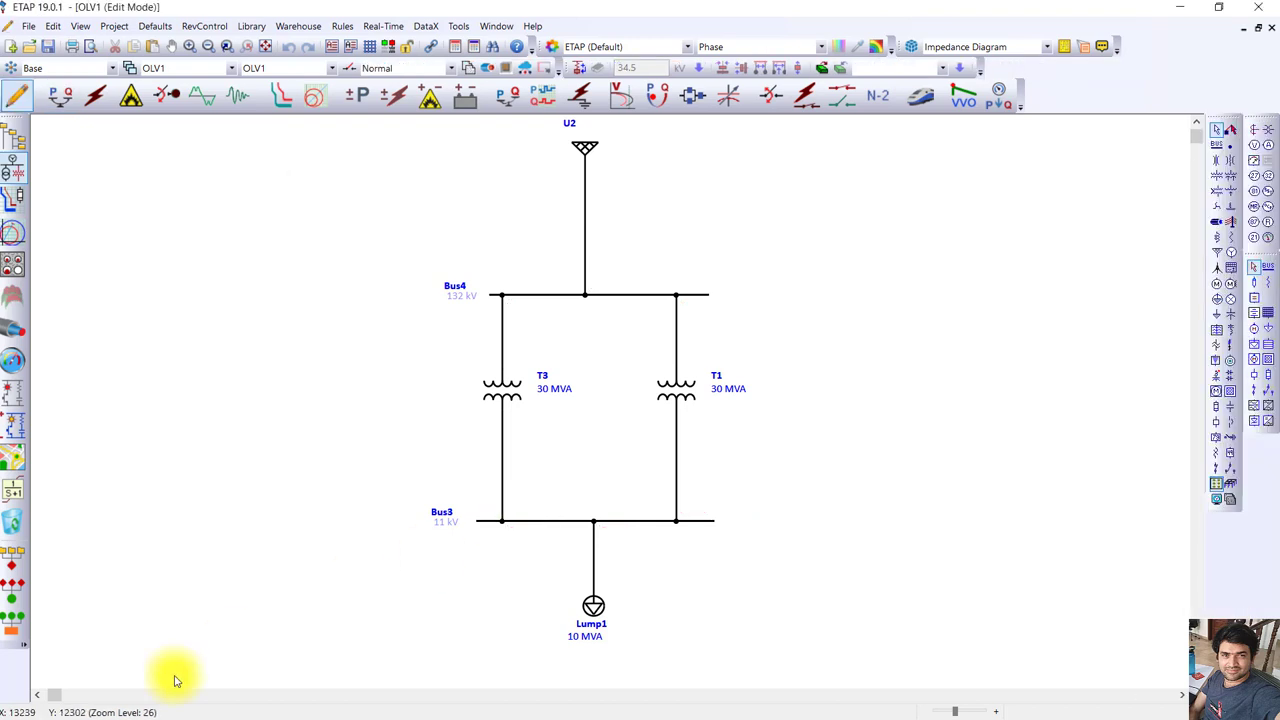
double_click(506, 398)
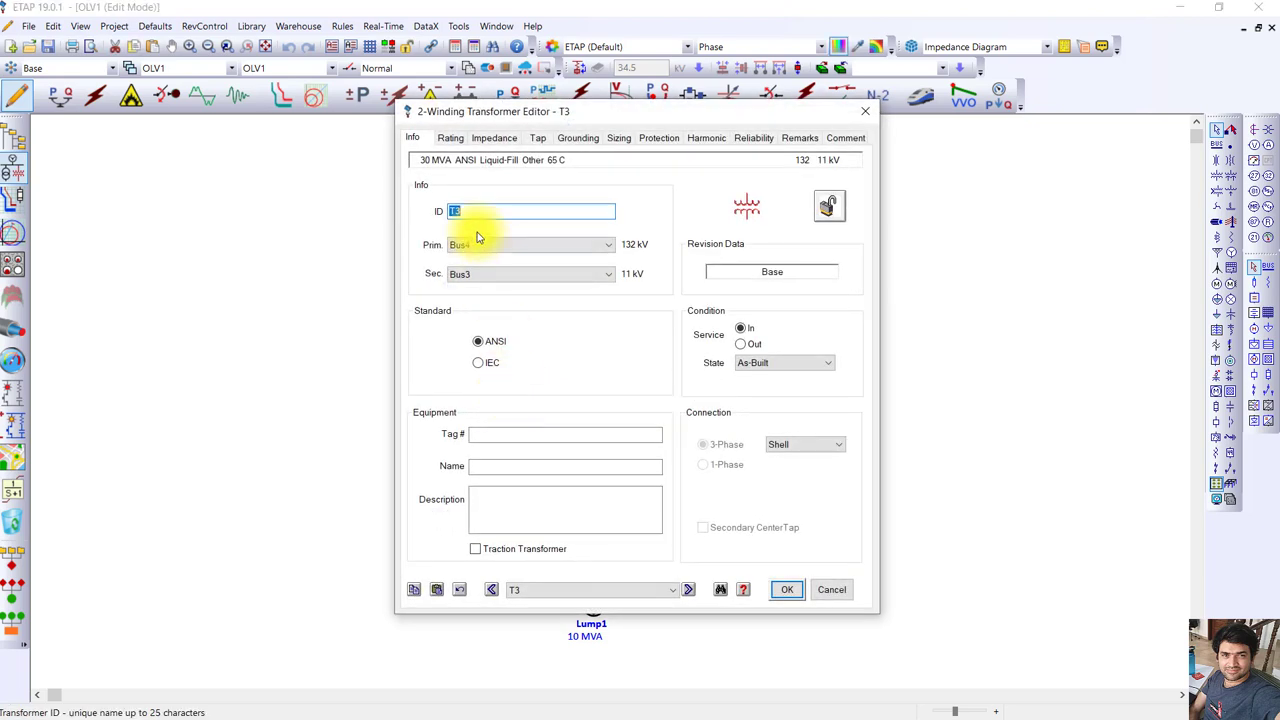
left_click(451, 138)
left_click(492, 138)
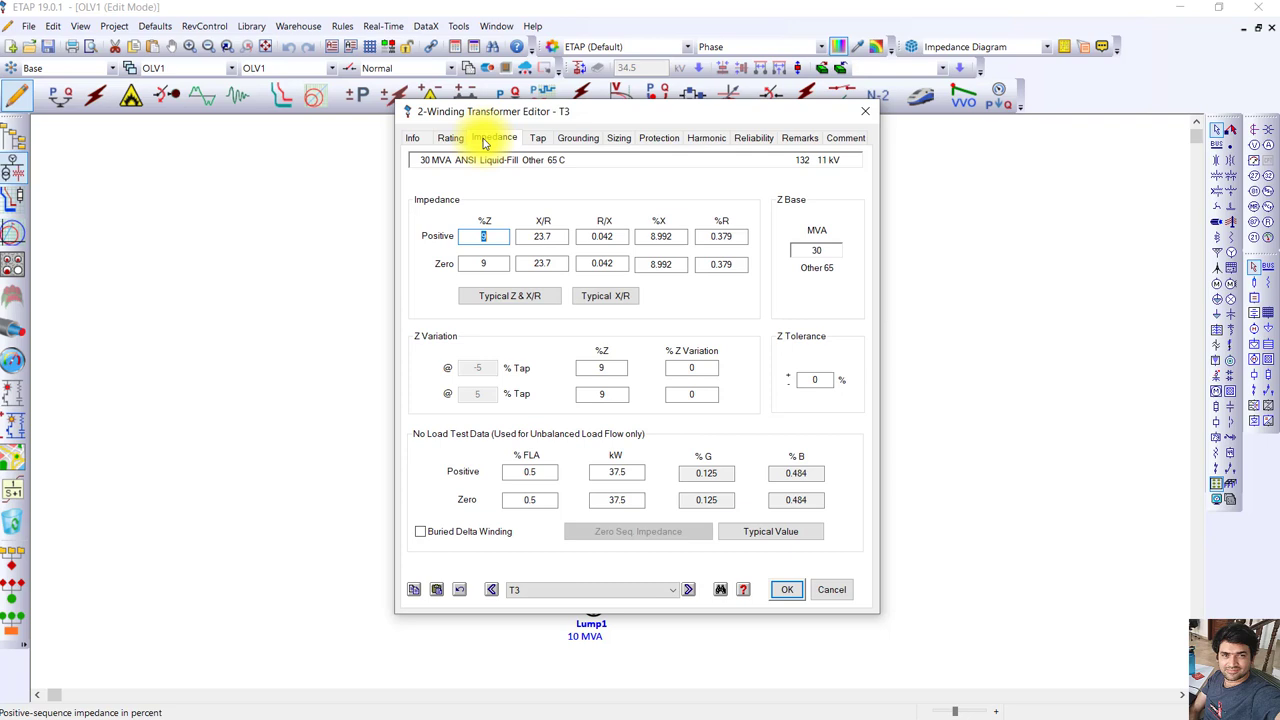
left_click(496, 238)
left_click(484, 264)
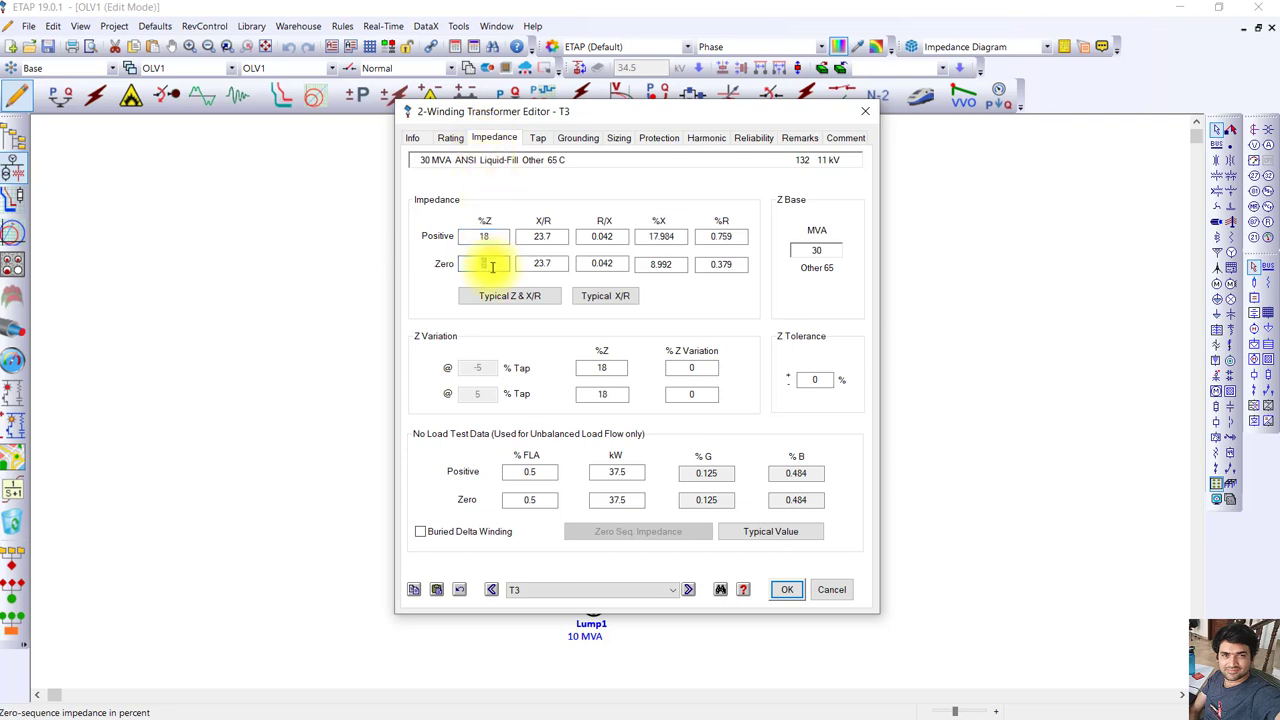
type("18")
left_click(787, 591)
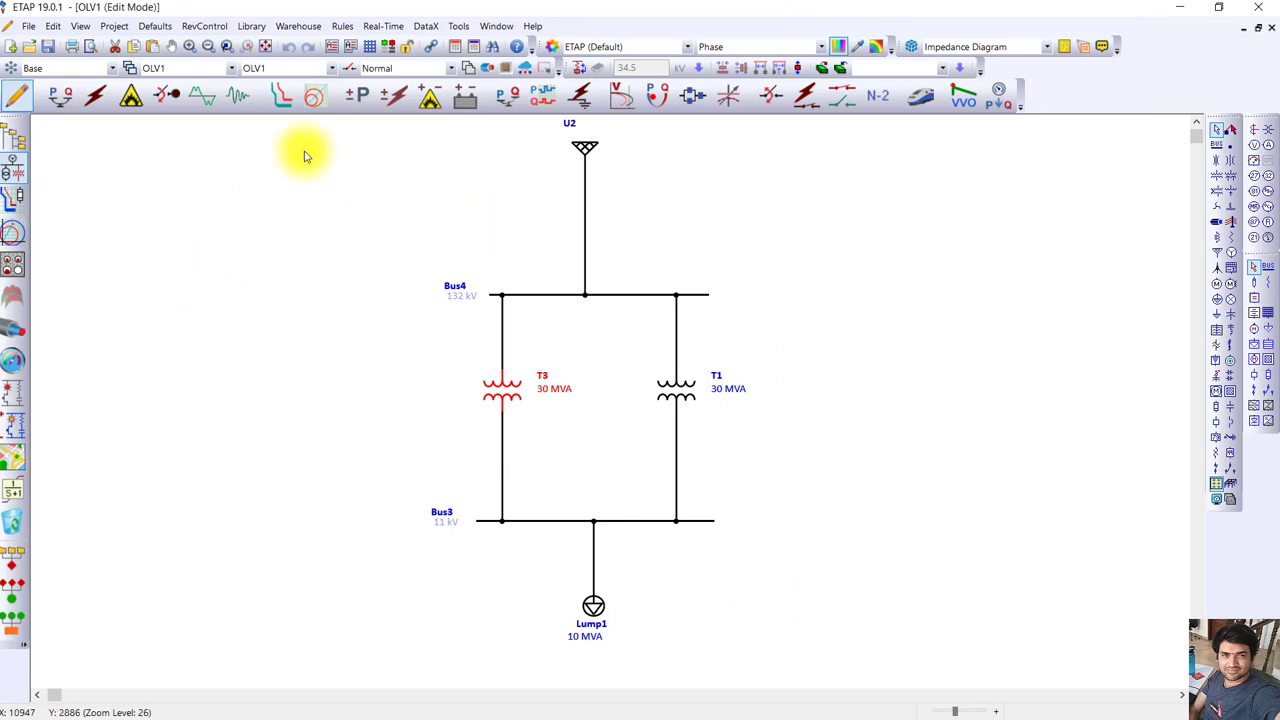
- Return to Load Flow Analysis mode and rerun the load flow, again 263.8 per transformer
left_click(58, 96)
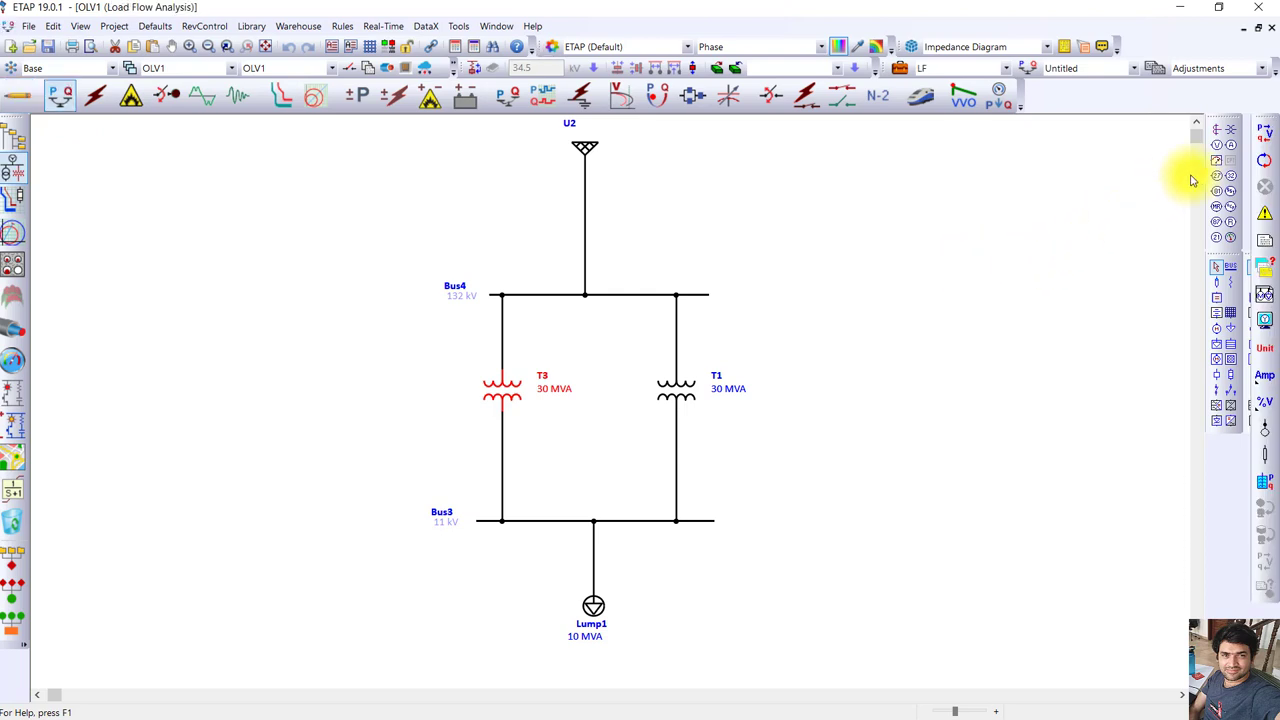
left_click(1263, 140)
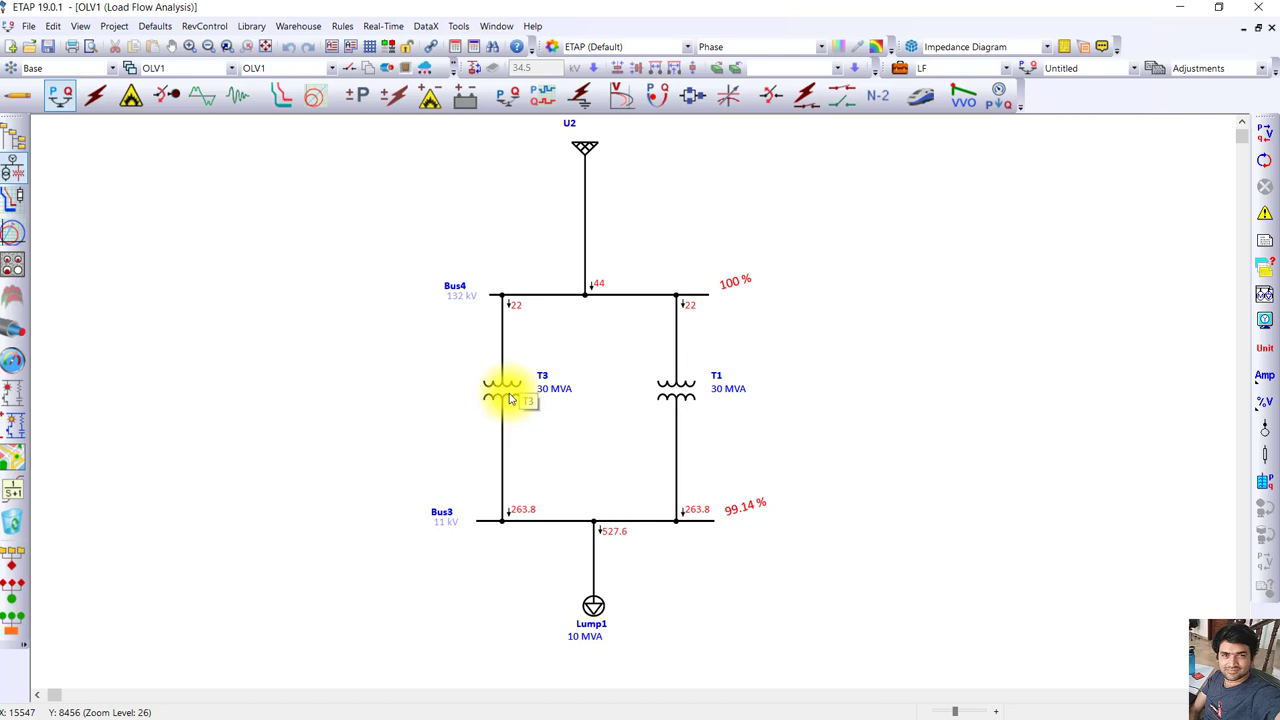
- Change T3's Rated MVA to 15 on the Rating tab and apply it
double_click(509, 398)
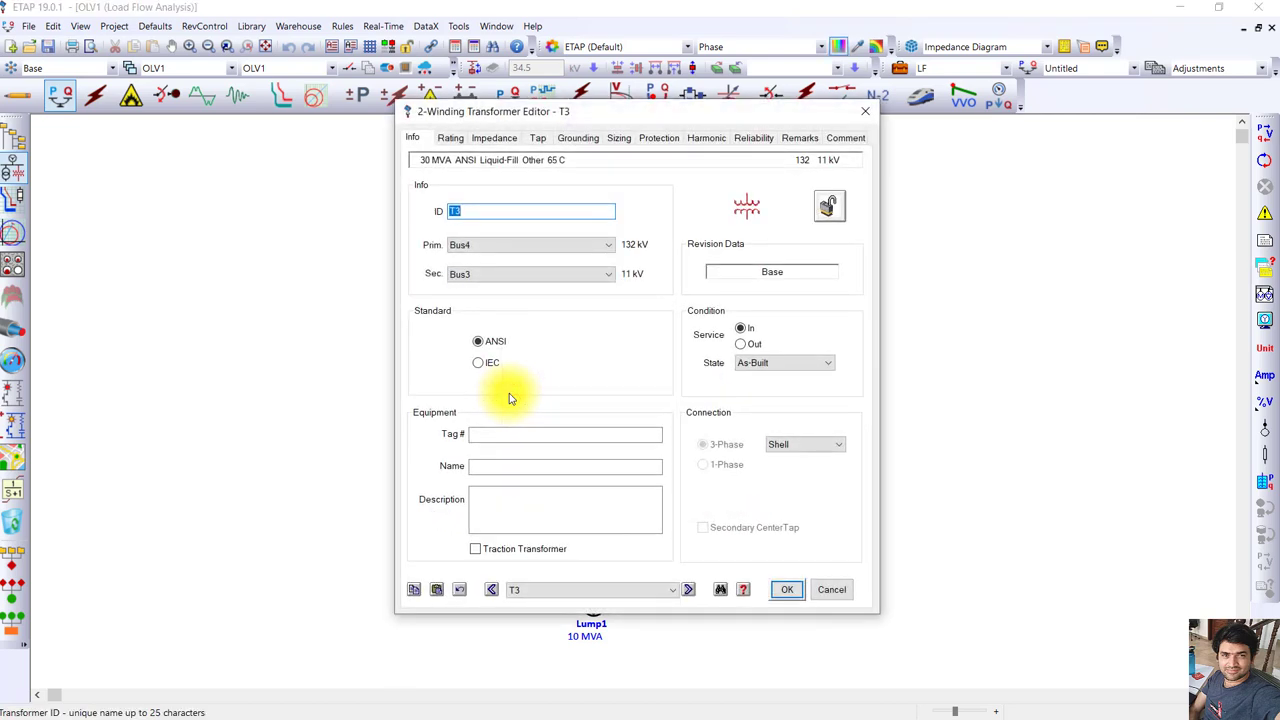
left_click(451, 139)
left_click_drag(587, 113, 910, 82)
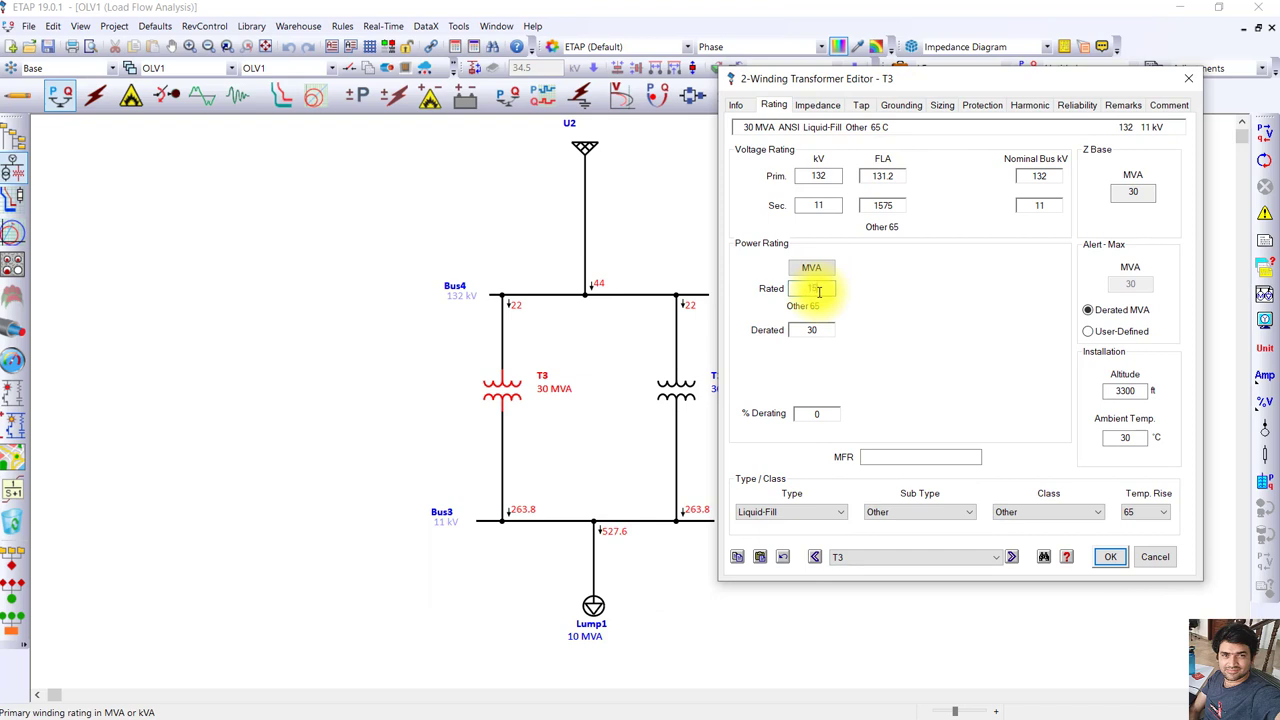
left_click(1110, 558)
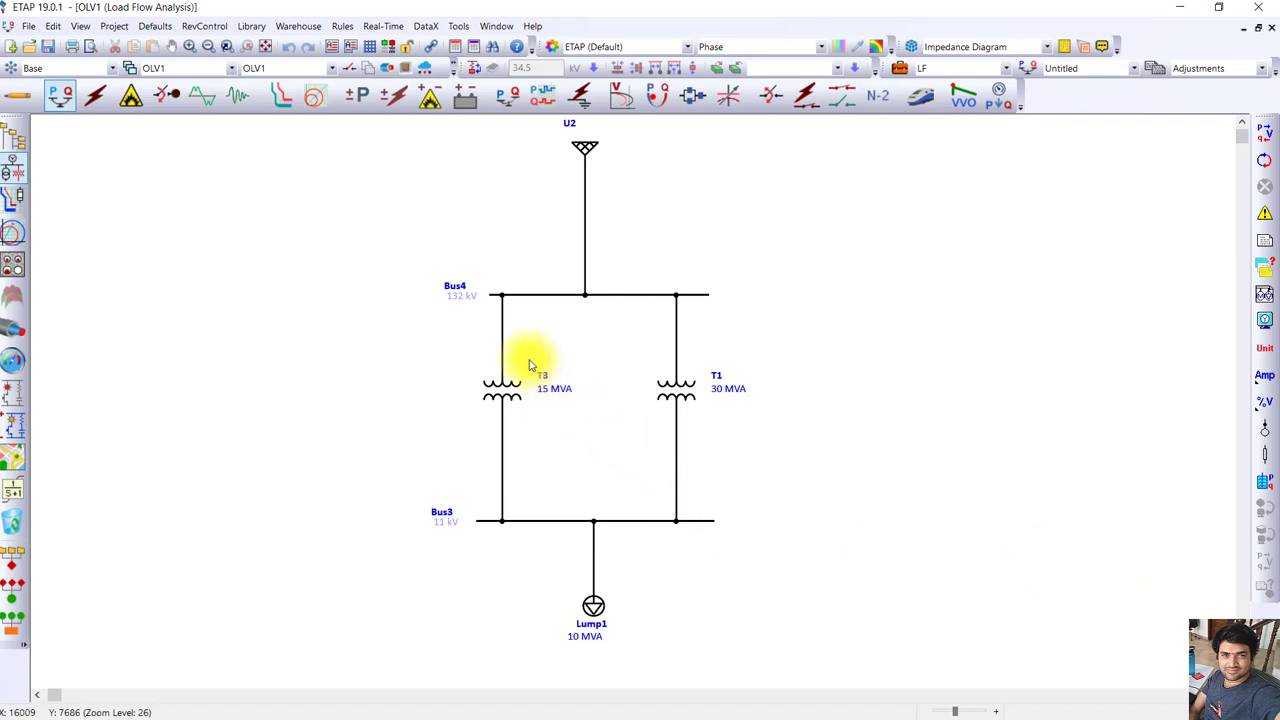
double_click(523, 397)
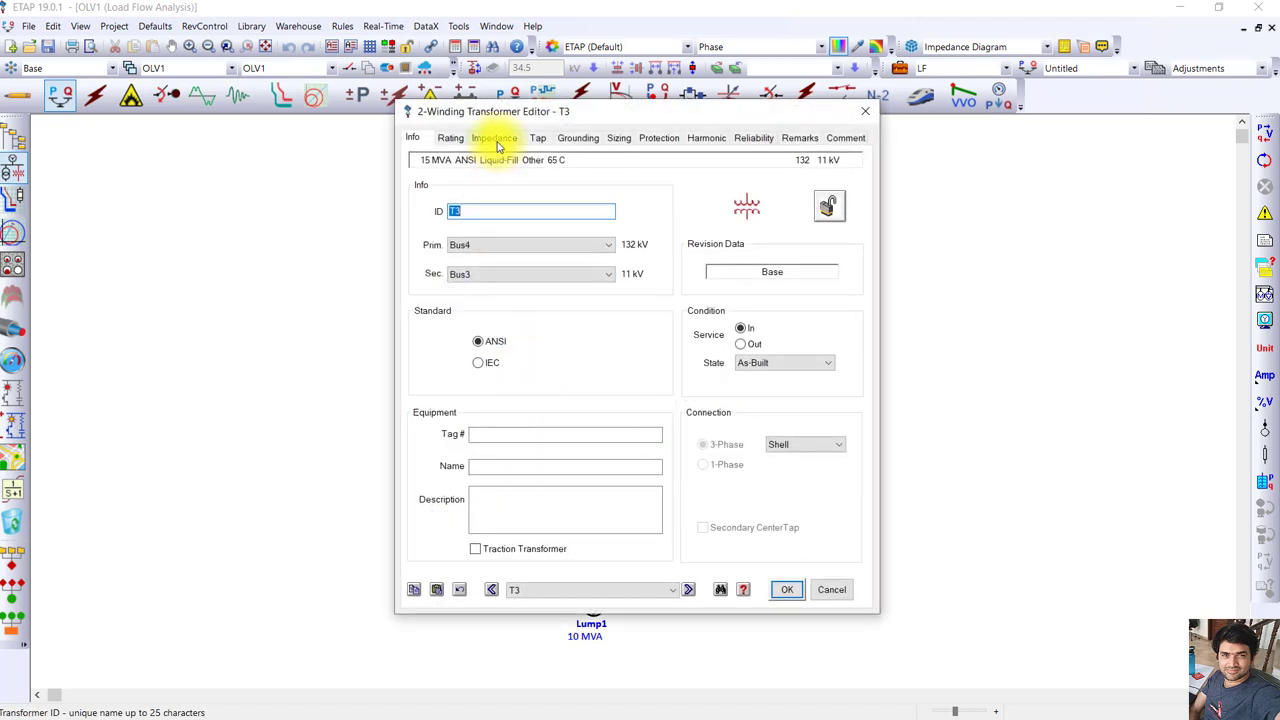
left_click(494, 139)
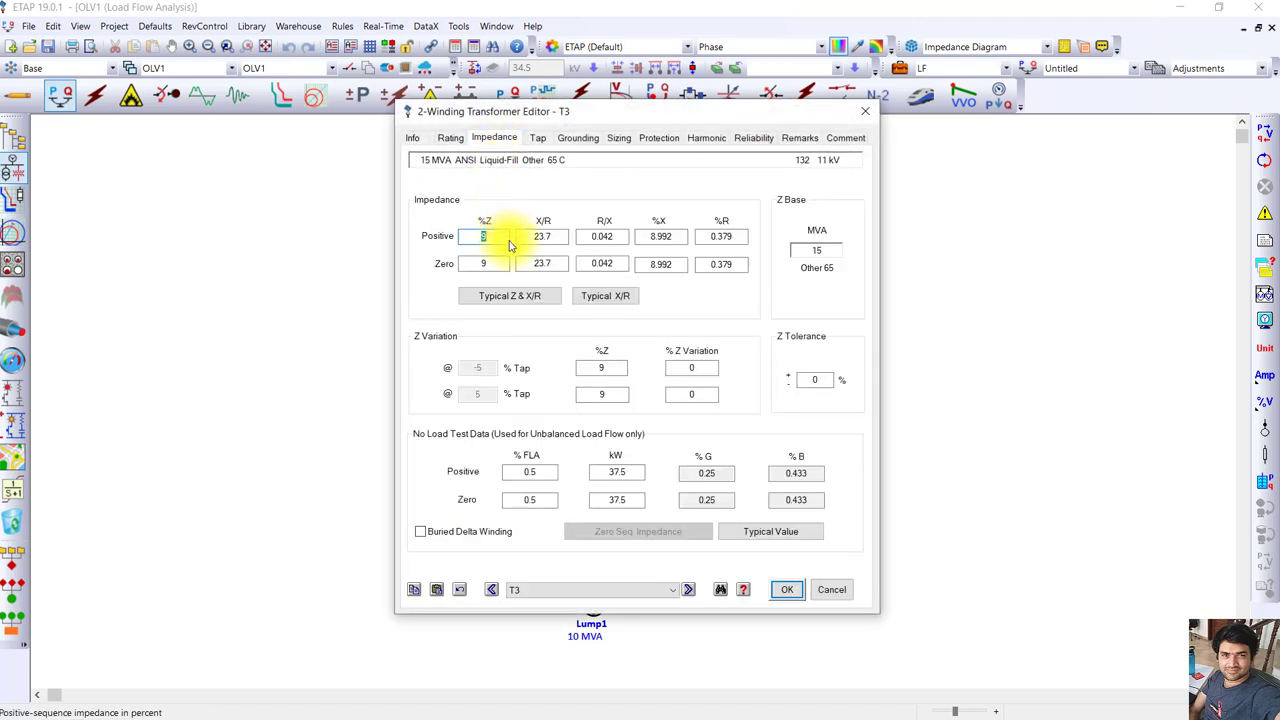
left_click(450, 137)
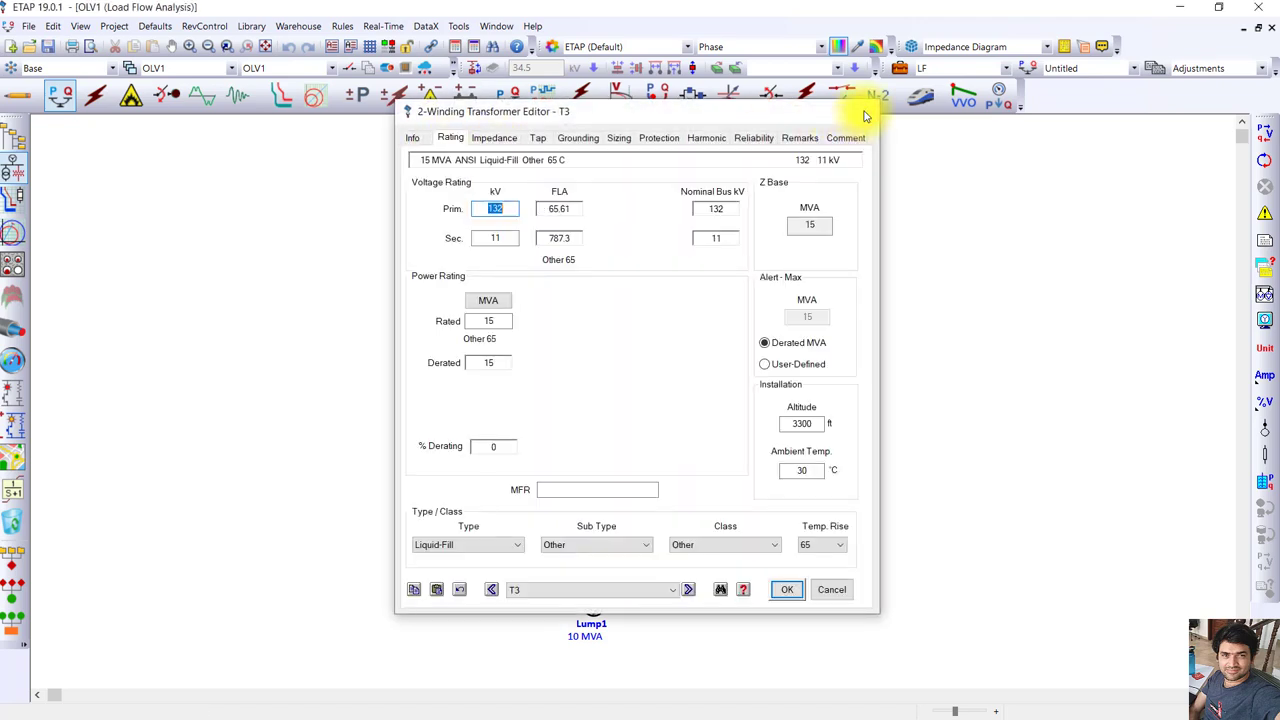
left_click(866, 112)
double_click(690, 398)
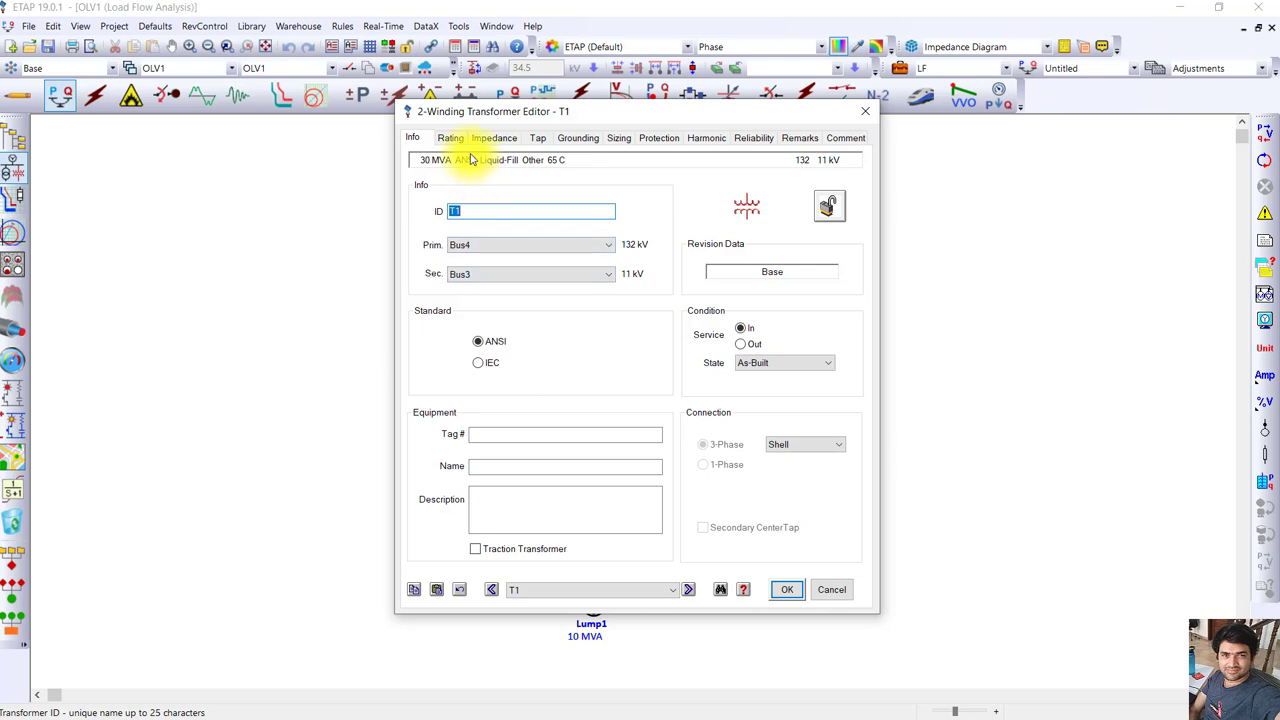
left_click(492, 147)
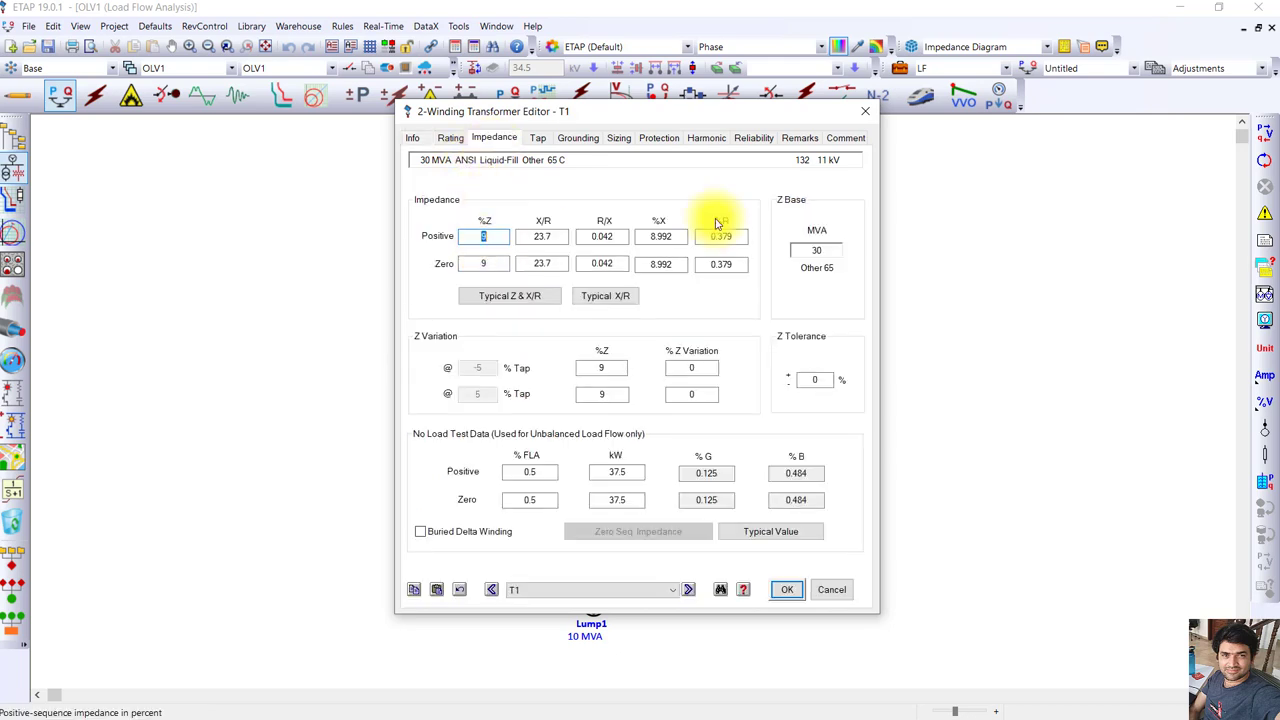
left_click(866, 115)
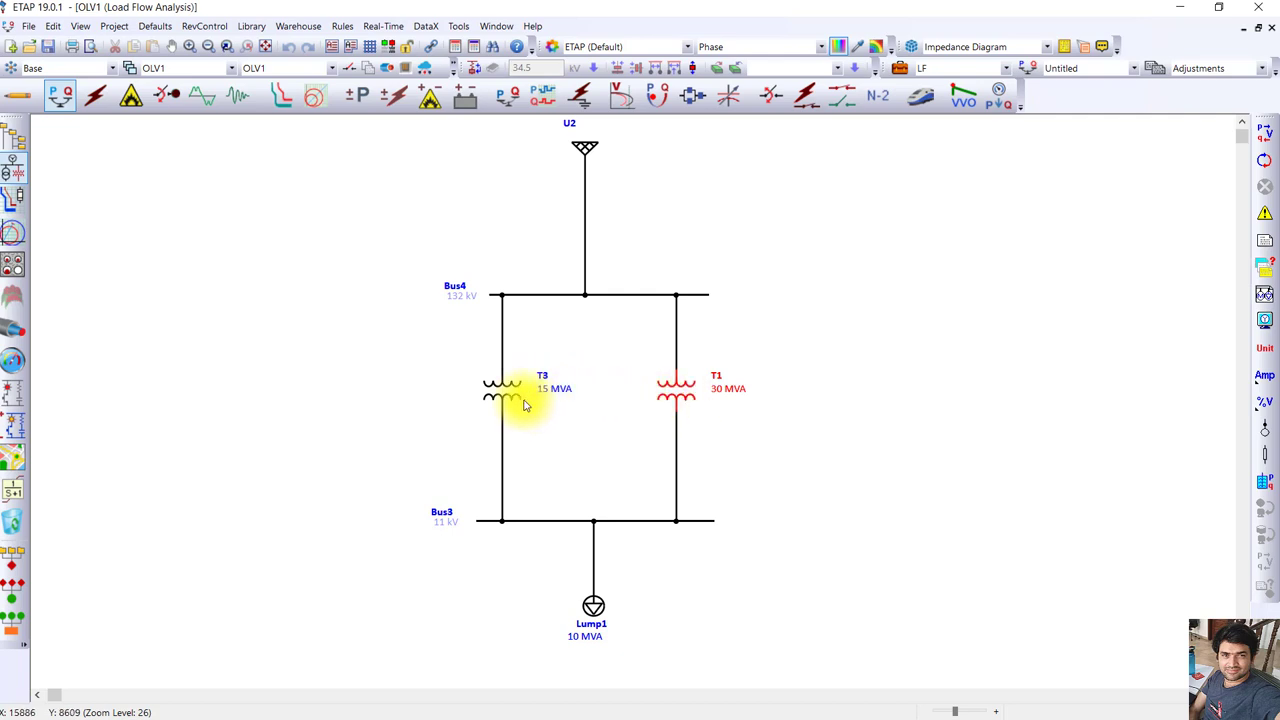
- Deselect T1 and run the load flow with T3 at 15 MVA beside T1 at 30 MVA
left_click(922, 377)
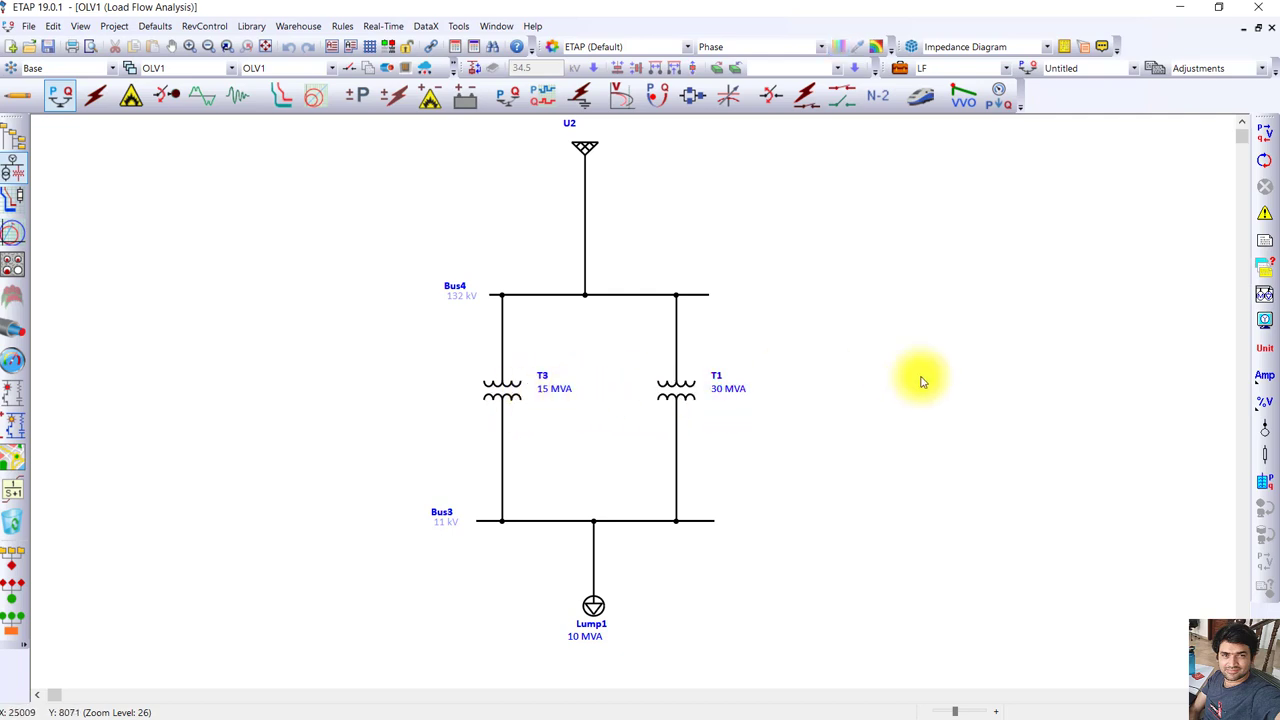
left_click(1256, 141)
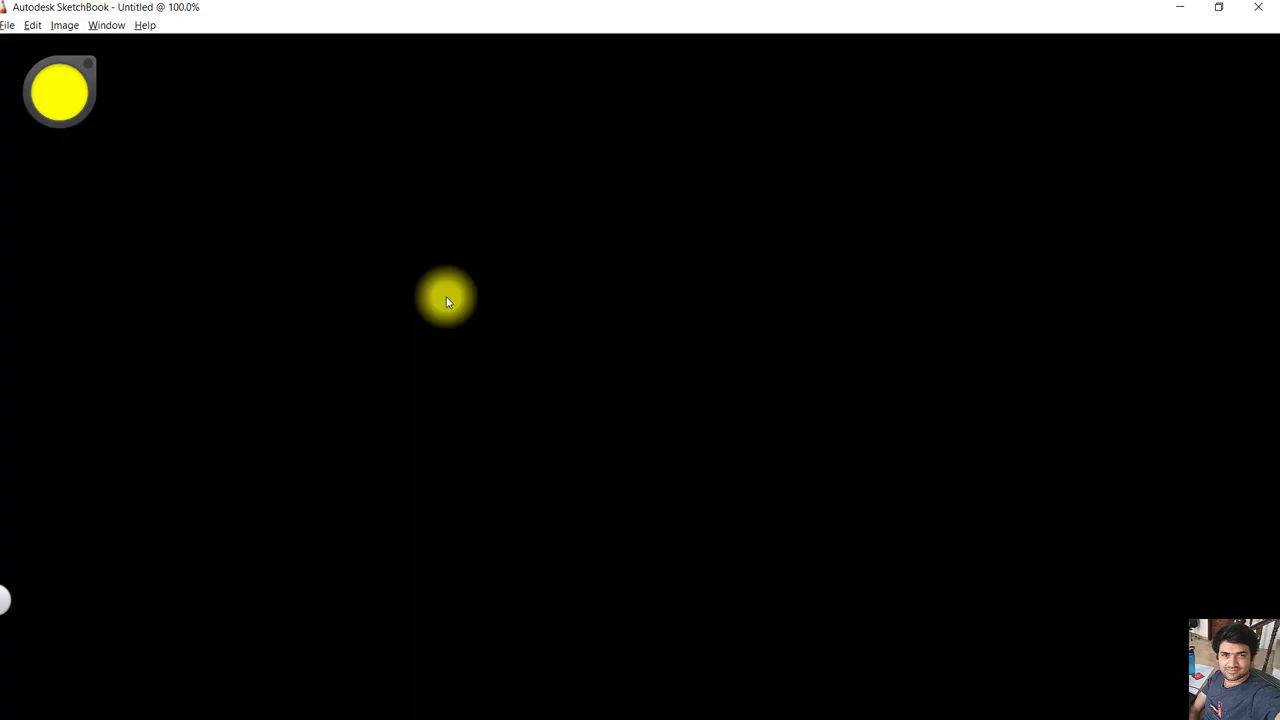
- Handwrite '= S/%Z =' across the top of the canvas
mouse_move(487, 138)
left_mouse_down()
mouse_move(406, 137)
mouse_move(493, 129)
left_mouse_up()
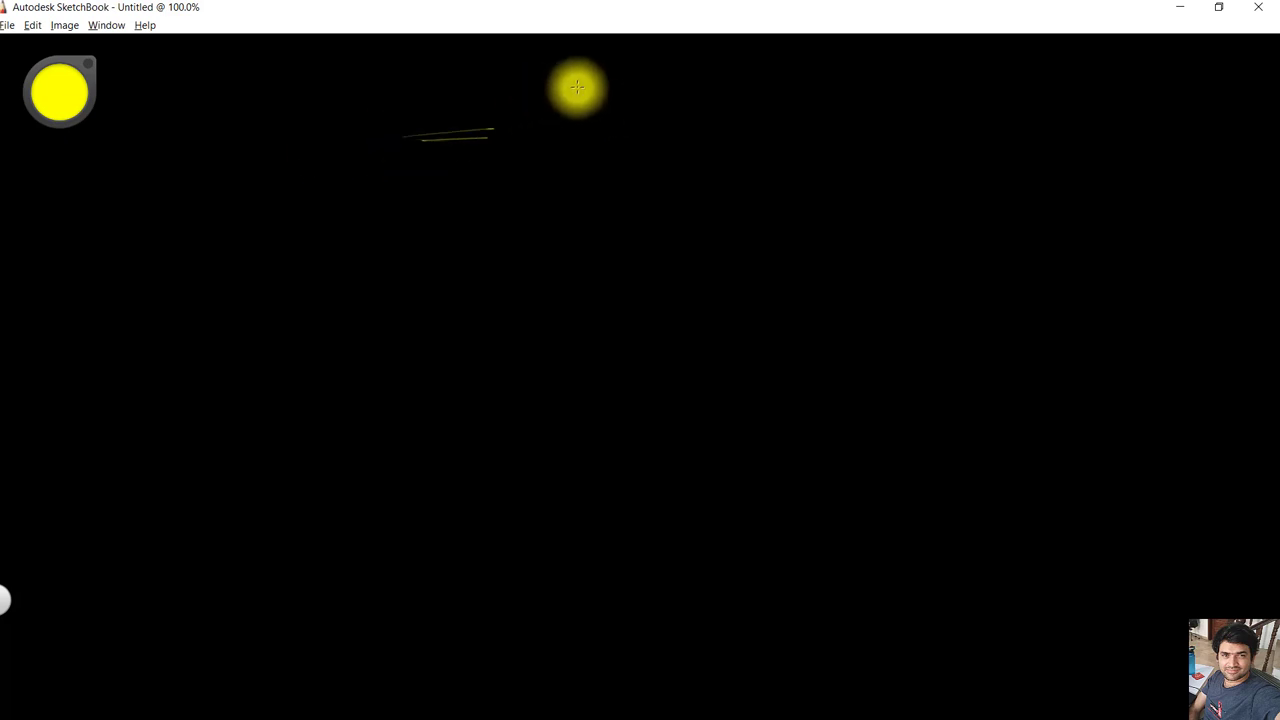
mouse_move(577, 87)
left_mouse_down()
mouse_move(571, 106)
mouse_move(553, 104)
mouse_move(634, 115)
left_mouse_up()
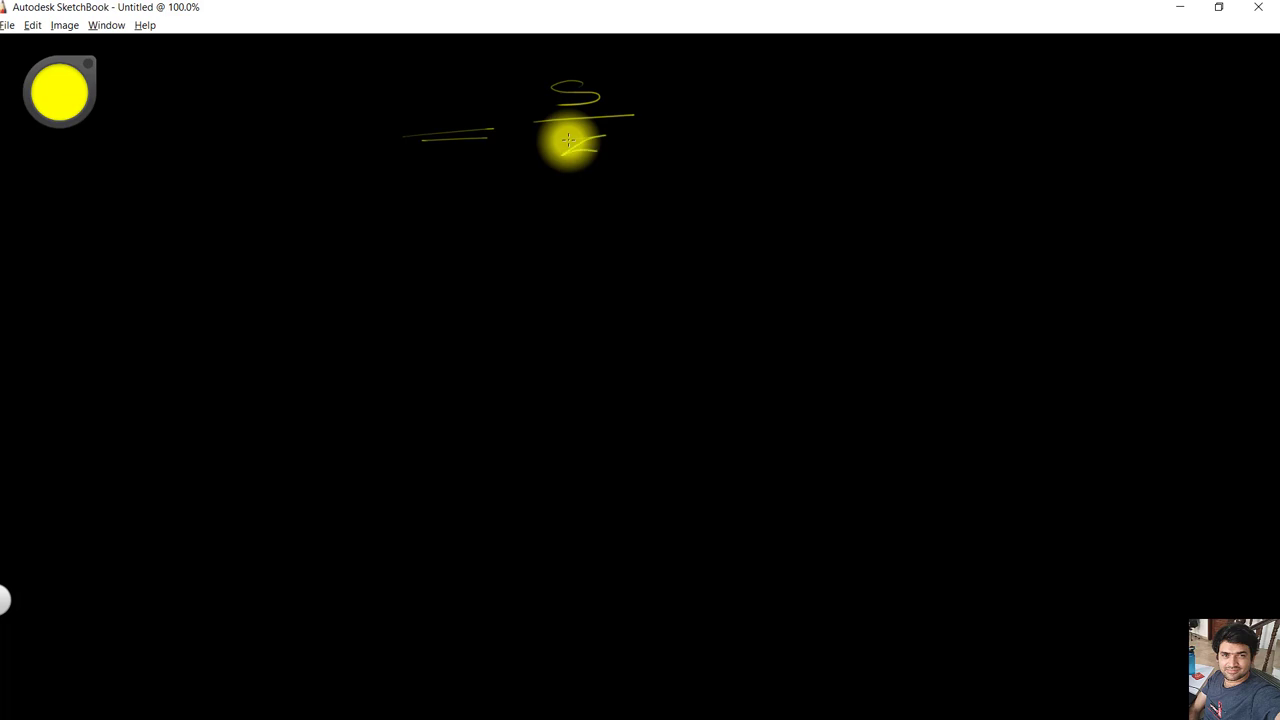
left_click_drag(568, 140, 610, 152)
mouse_move(517, 143)
left_mouse_down()
mouse_move(580, 157)
mouse_move(565, 147)
left_mouse_up()
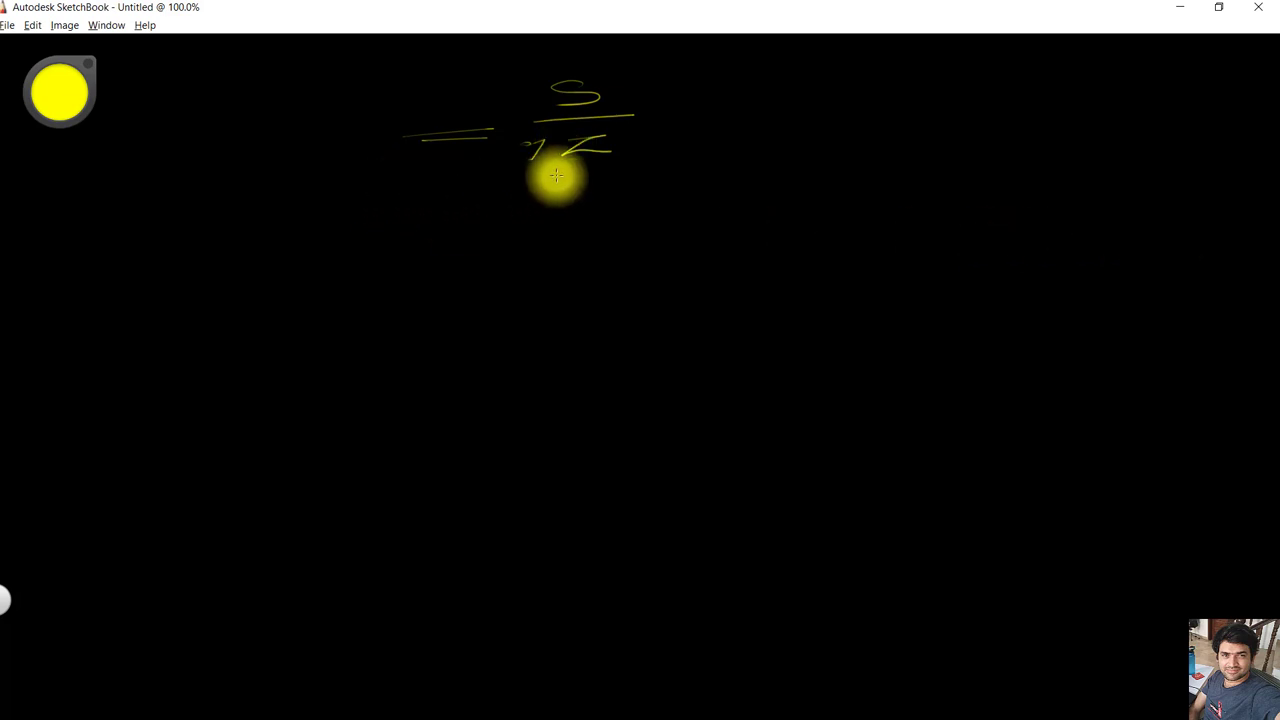
left_click_drag(545, 168, 550, 170)
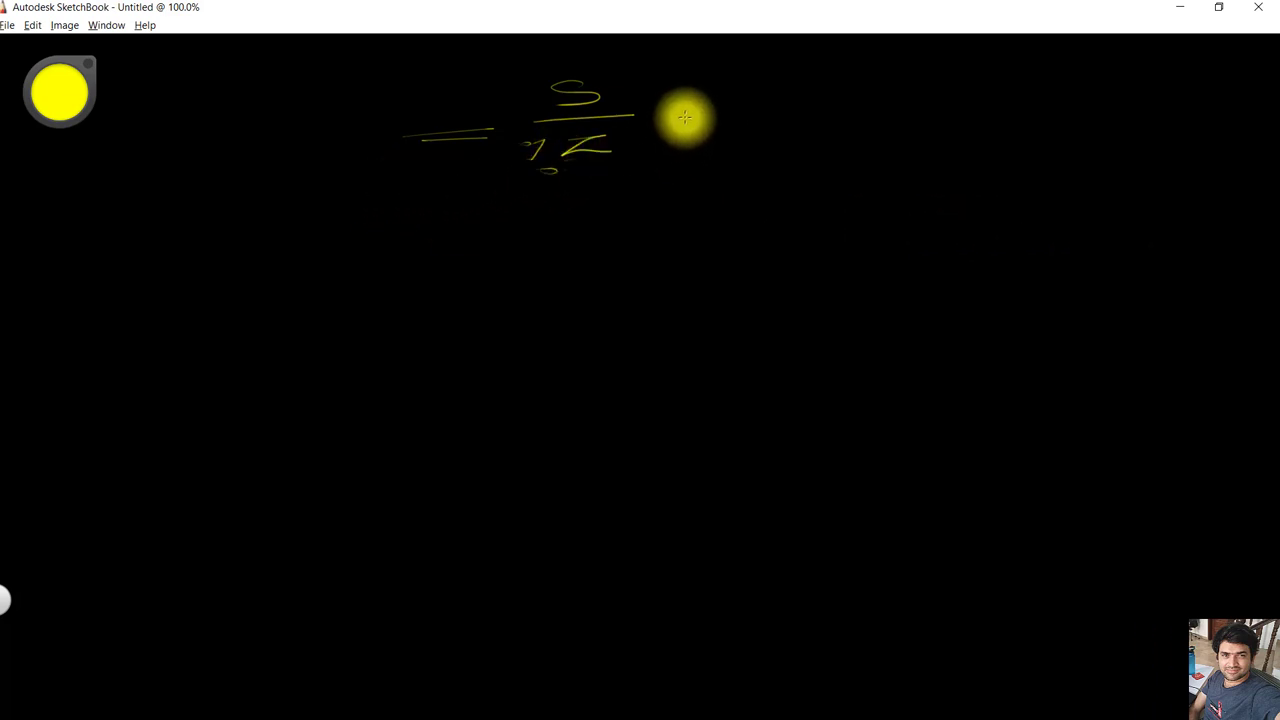
left_click_drag(686, 107, 718, 105)
left_click_drag(686, 116, 716, 114)
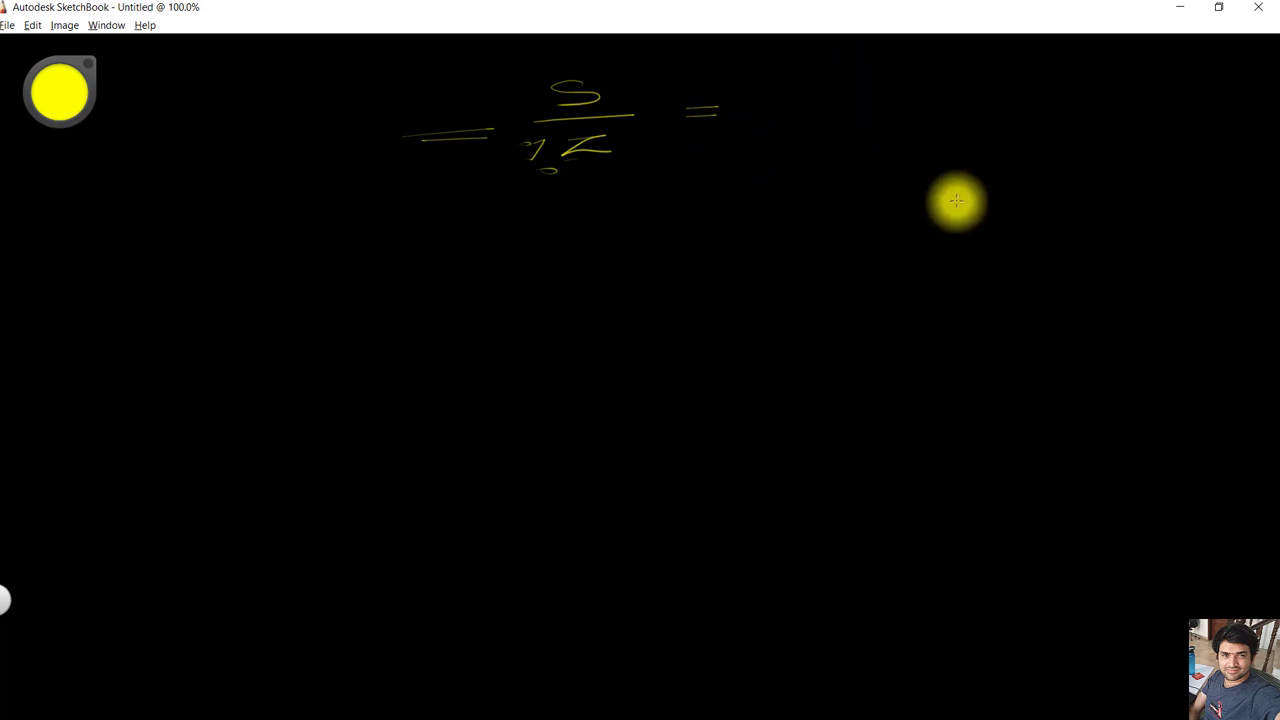
scroll(957, 200, "down", 5)
scroll(957, 200, "up", 5)
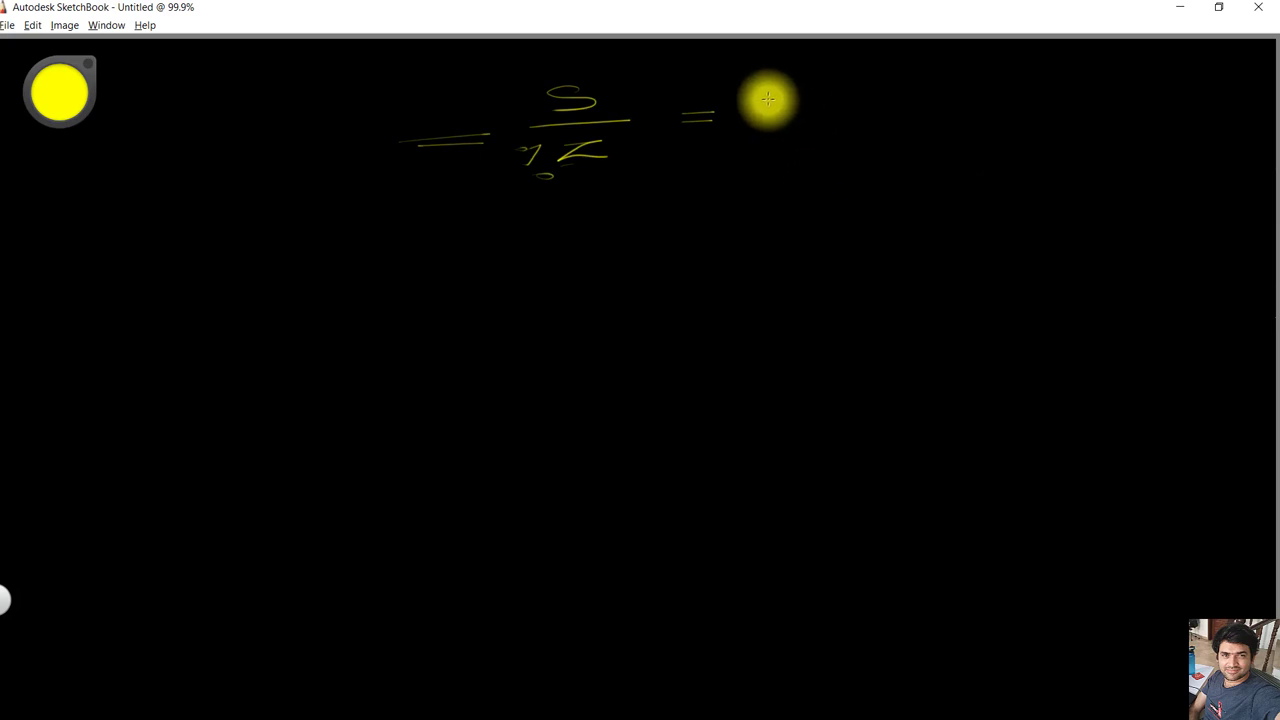
- Write '30/9 = 3.333' after it and begin a new '=' line below
left_click_drag(771, 73, 776, 86)
left_click_drag(836, 74, 843, 71)
left_click_drag(760, 107, 862, 102)
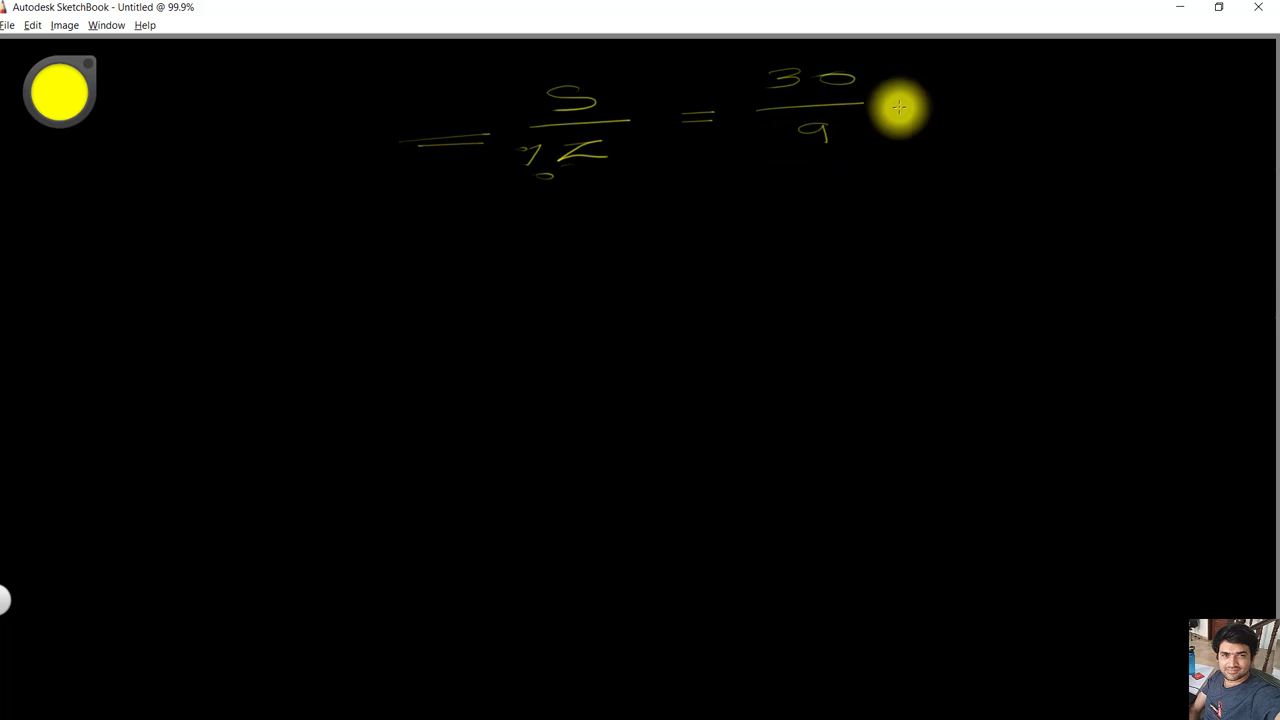
left_click_drag(893, 102, 968, 98)
left_click(1023, 92)
left_click_drag(1038, 80, 1163, 84)
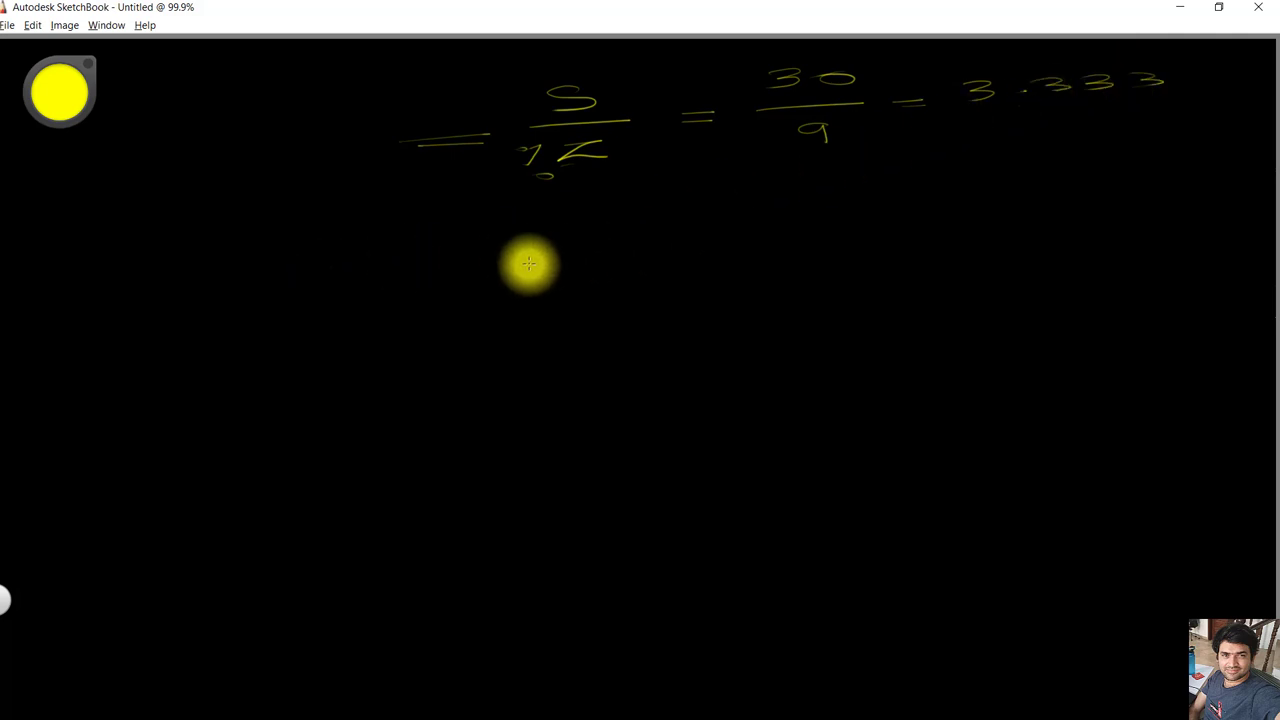
left_click_drag(441, 273, 494, 269)
left_click_drag(445, 284, 498, 280)
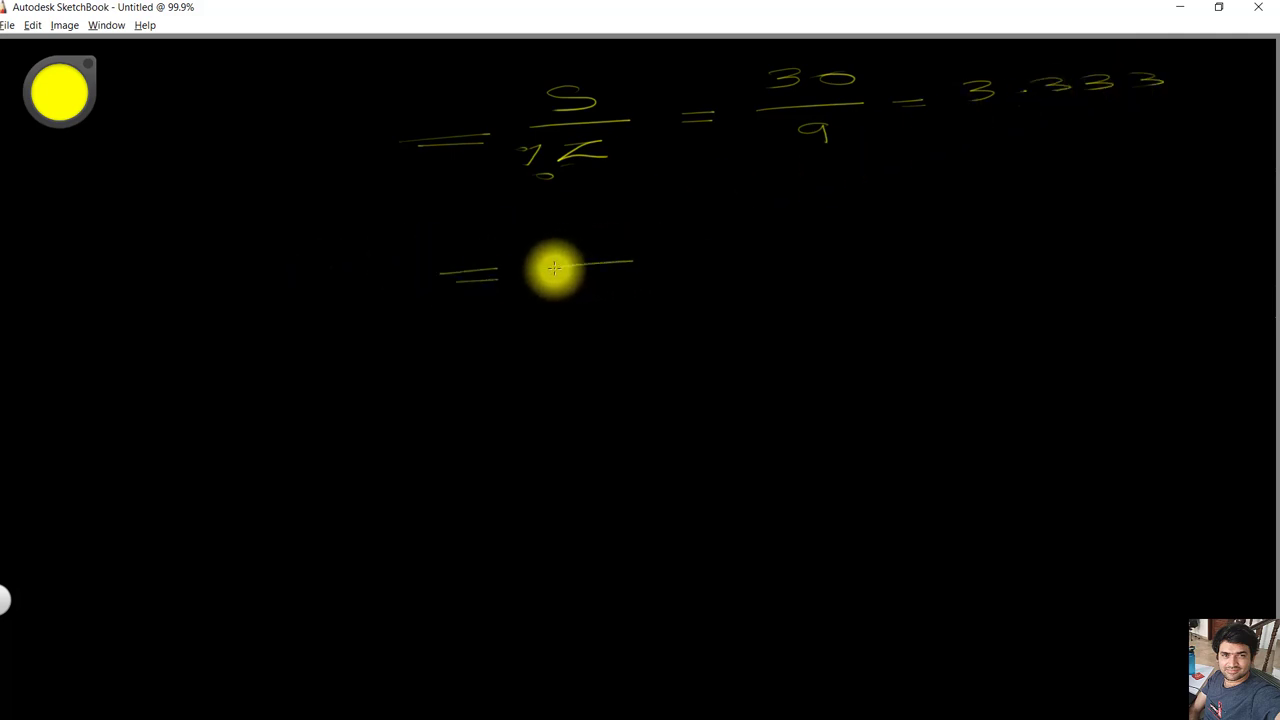
- Write '15/9 = 1.666' on the second line, bracket both lines, and begin a third '= 15'
mouse_move(580, 234)
left_mouse_down()
mouse_move(582, 248)
mouse_move(640, 240)
mouse_move(617, 277)
mouse_move(636, 296)
left_mouse_up()
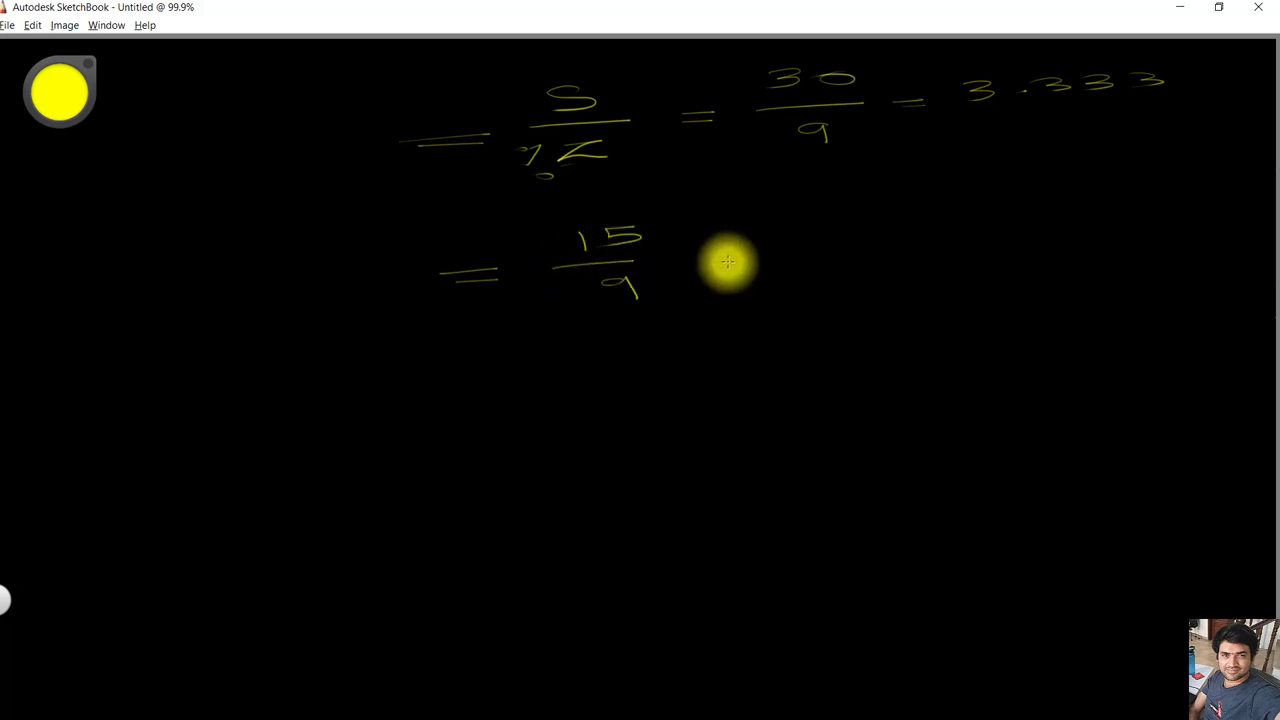
left_click_drag(713, 258, 763, 246)
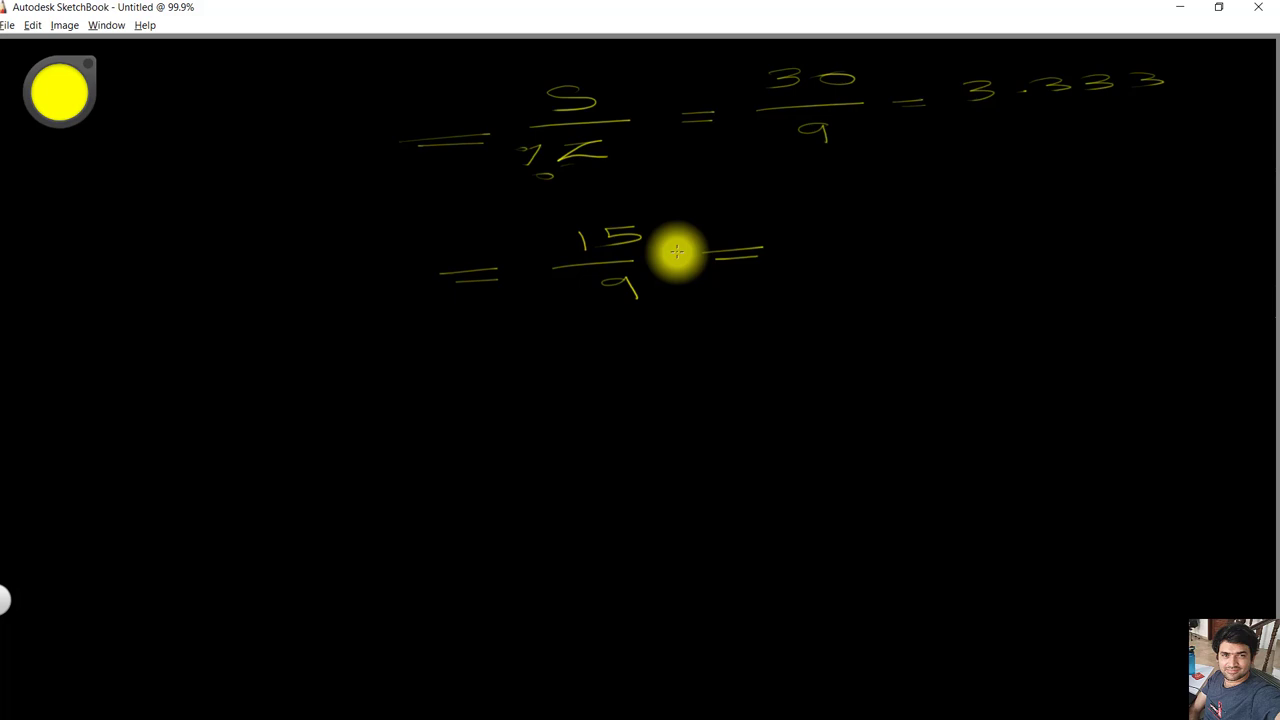
left_click_drag(808, 233, 805, 254)
left_click(822, 248)
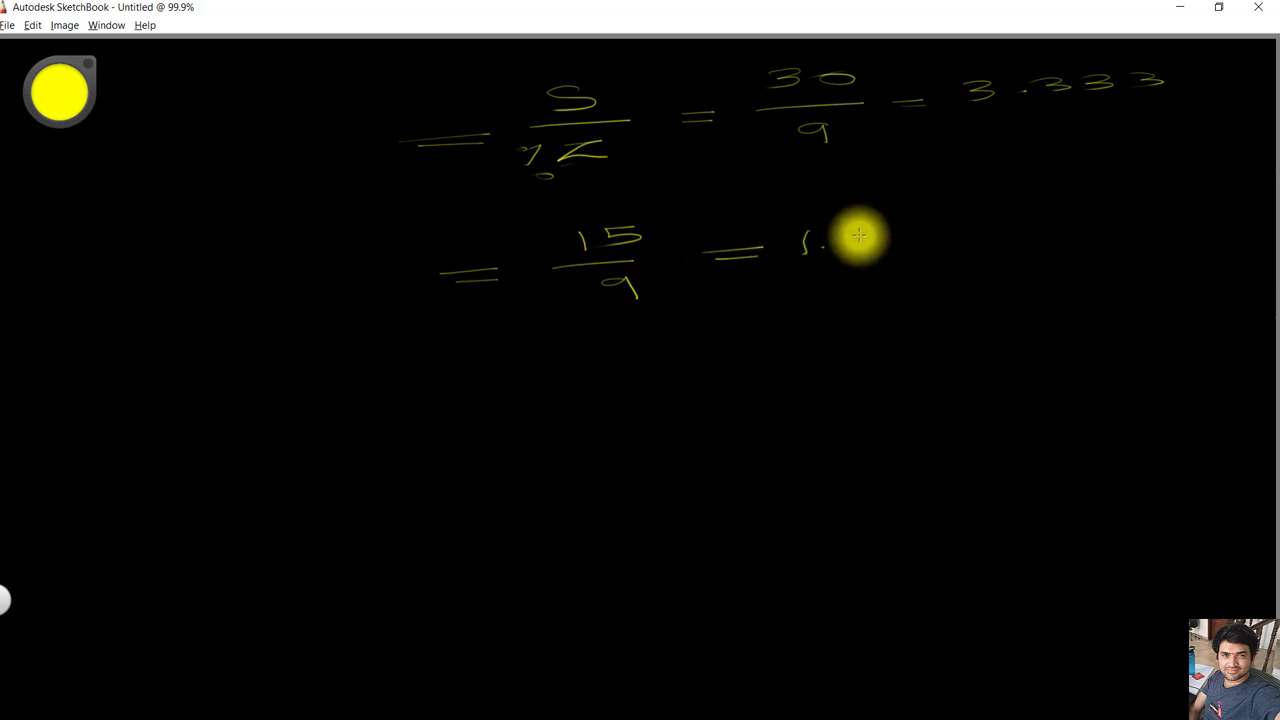
mouse_move(880, 229)
left_mouse_down()
mouse_move(852, 242)
mouse_move(886, 229)
mouse_move(906, 238)
left_mouse_up()
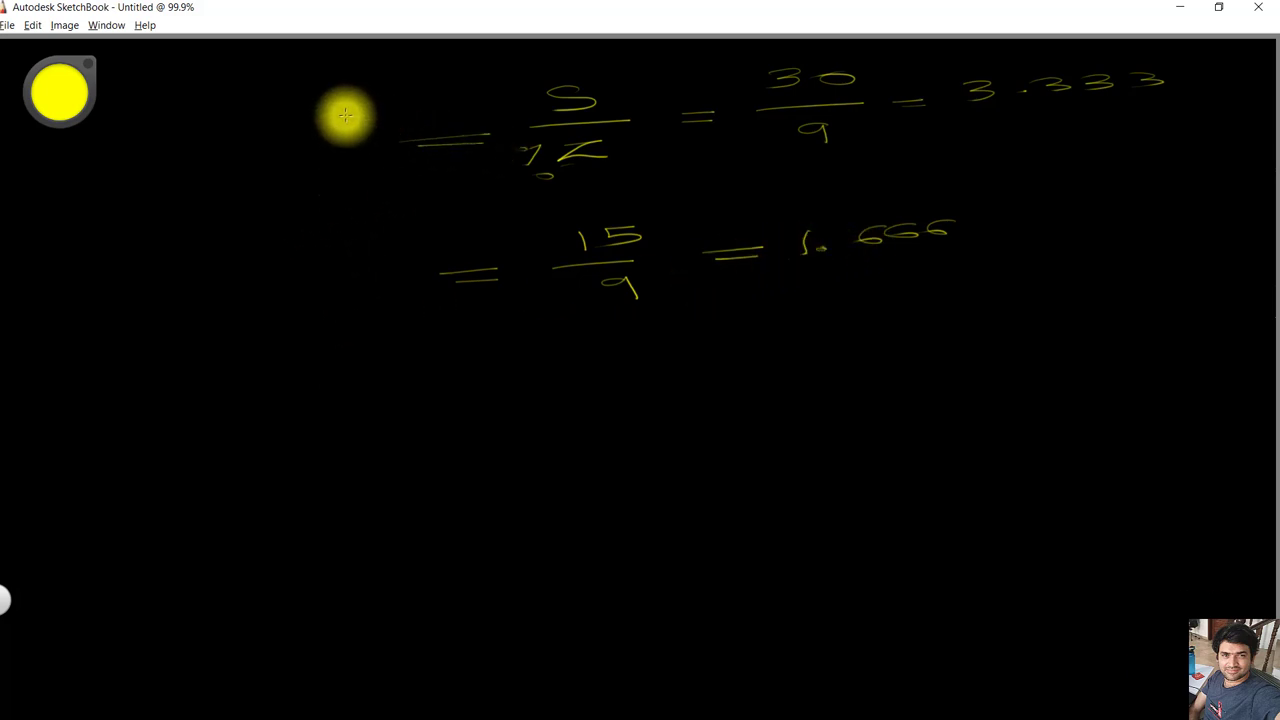
mouse_move(410, 261)
left_mouse_down()
mouse_move(414, 286)
mouse_move(442, 273)
left_mouse_up()
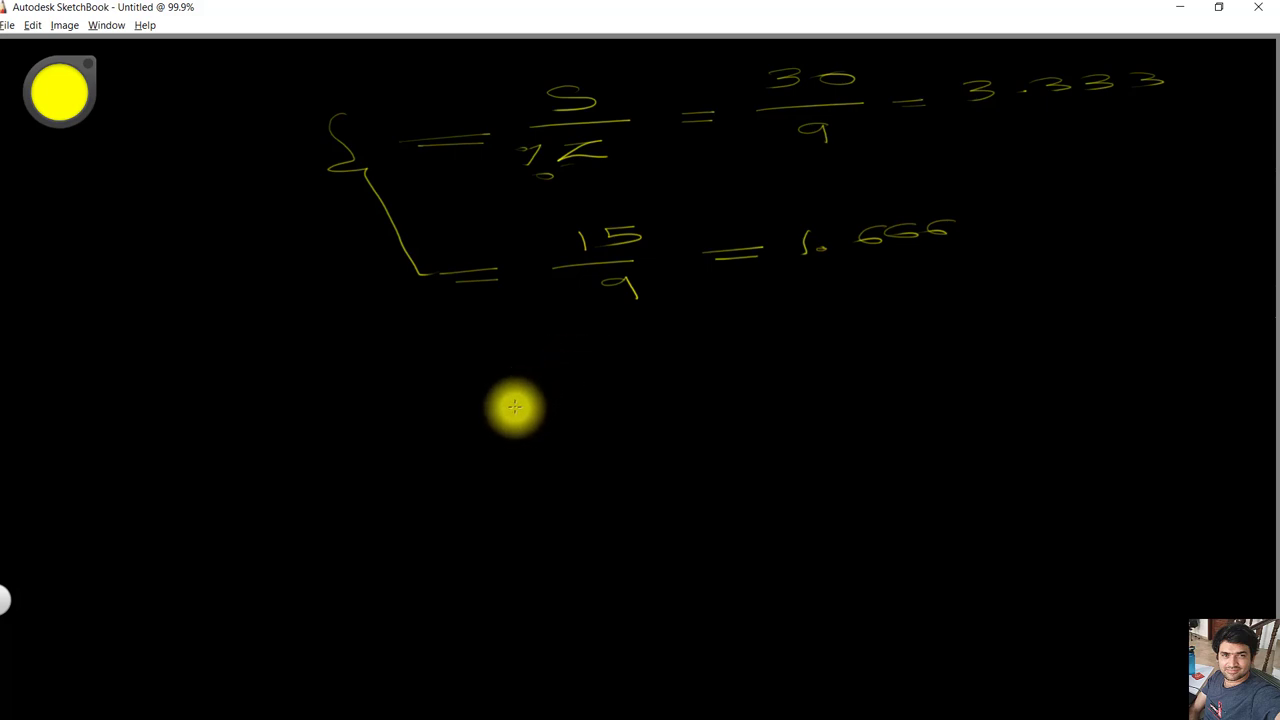
mouse_move(532, 418)
left_mouse_down()
mouse_move(570, 418)
mouse_move(532, 416)
left_mouse_up()
mouse_move(660, 364)
left_mouse_down()
mouse_move(654, 378)
mouse_move(696, 377)
left_mouse_up()
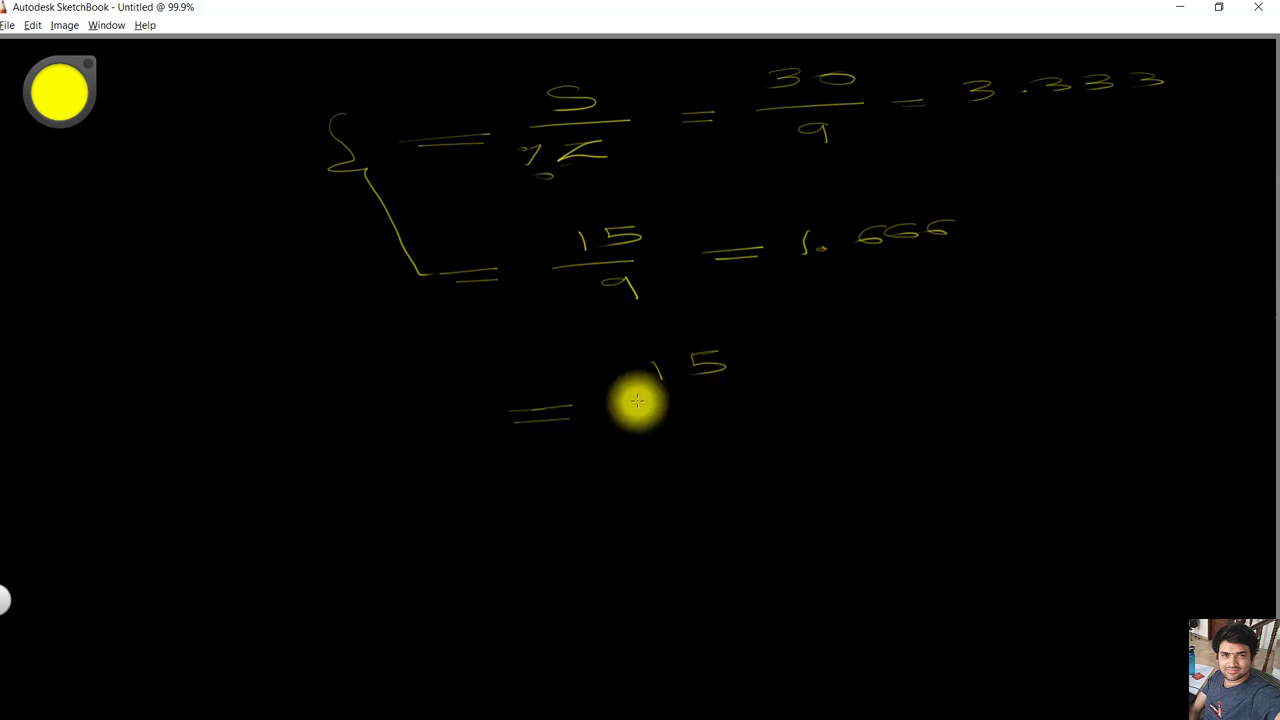
- Write '15/4.5 = 3.333' on the third line, with arrows marking the 15 and 4.5
left_click_drag(628, 398, 813, 387)
mouse_move(680, 415)
left_mouse_down()
mouse_move(732, 427)
mouse_move(692, 424)
mouse_move(748, 426)
mouse_move(771, 409)
left_mouse_up()
left_click(741, 430)
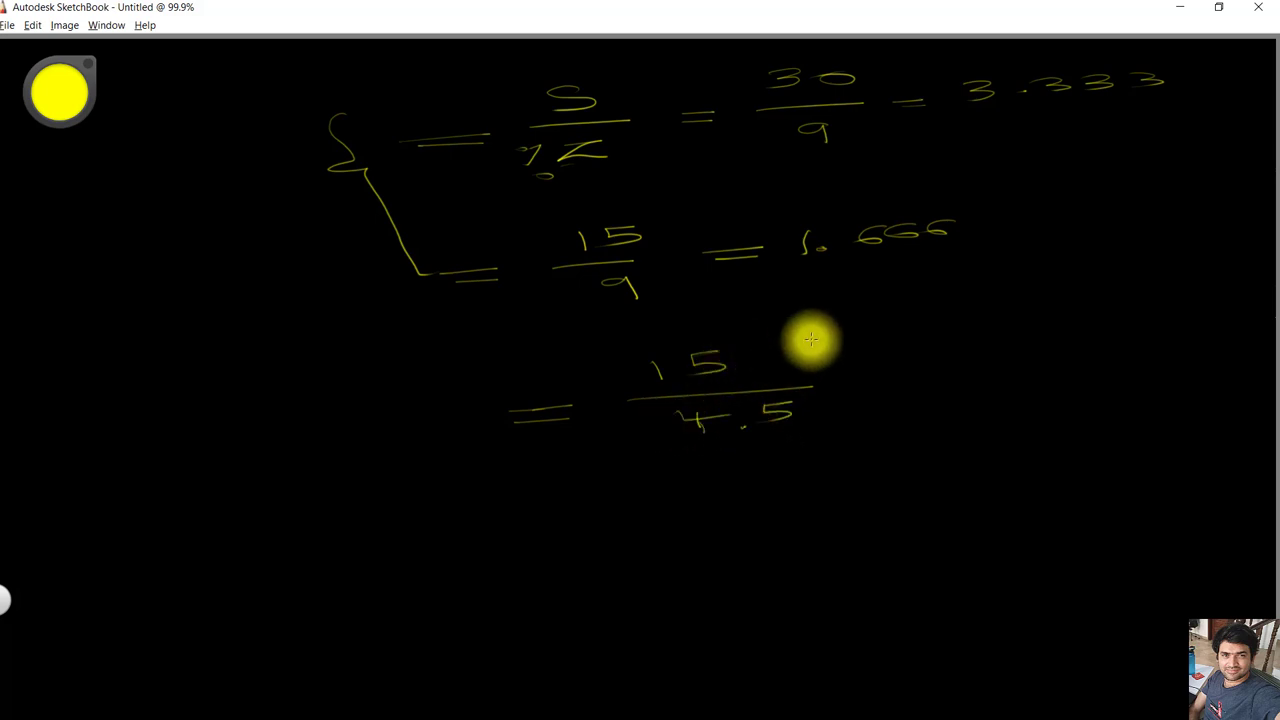
left_click_drag(811, 340, 830, 333)
left_click_drag(758, 345, 789, 354)
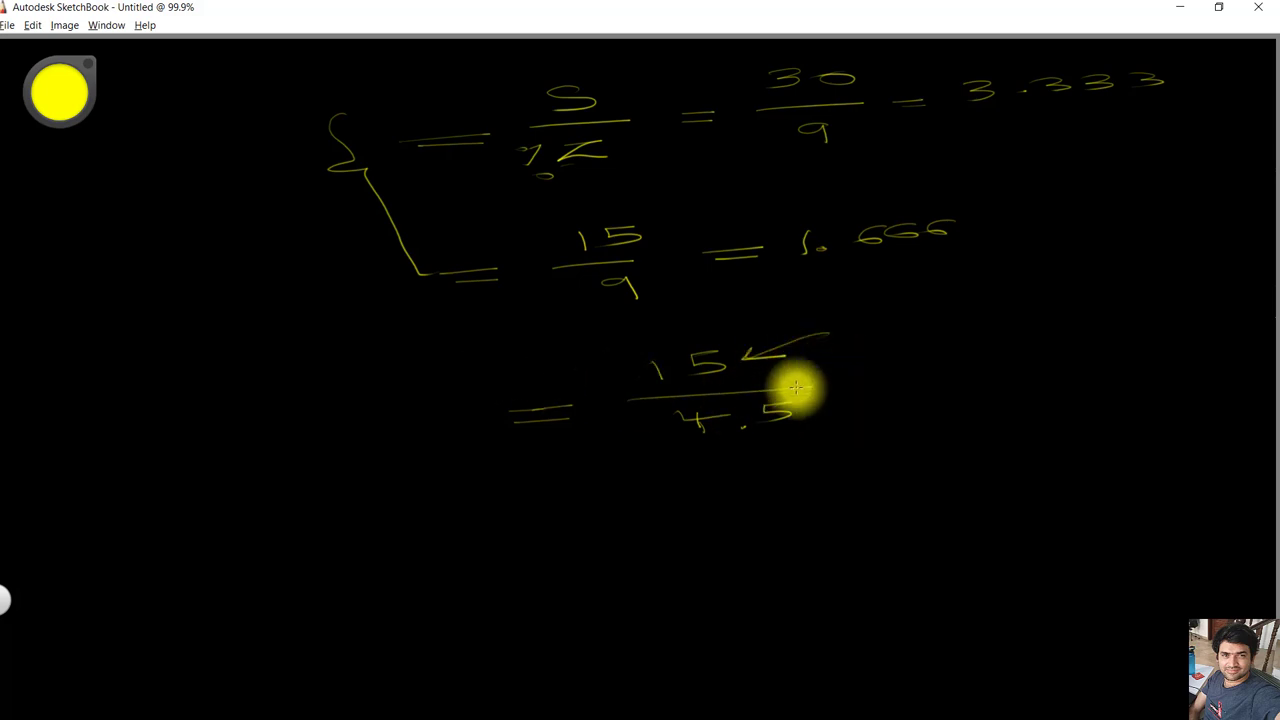
left_click_drag(845, 397, 860, 393)
left_click_drag(957, 373, 913, 375)
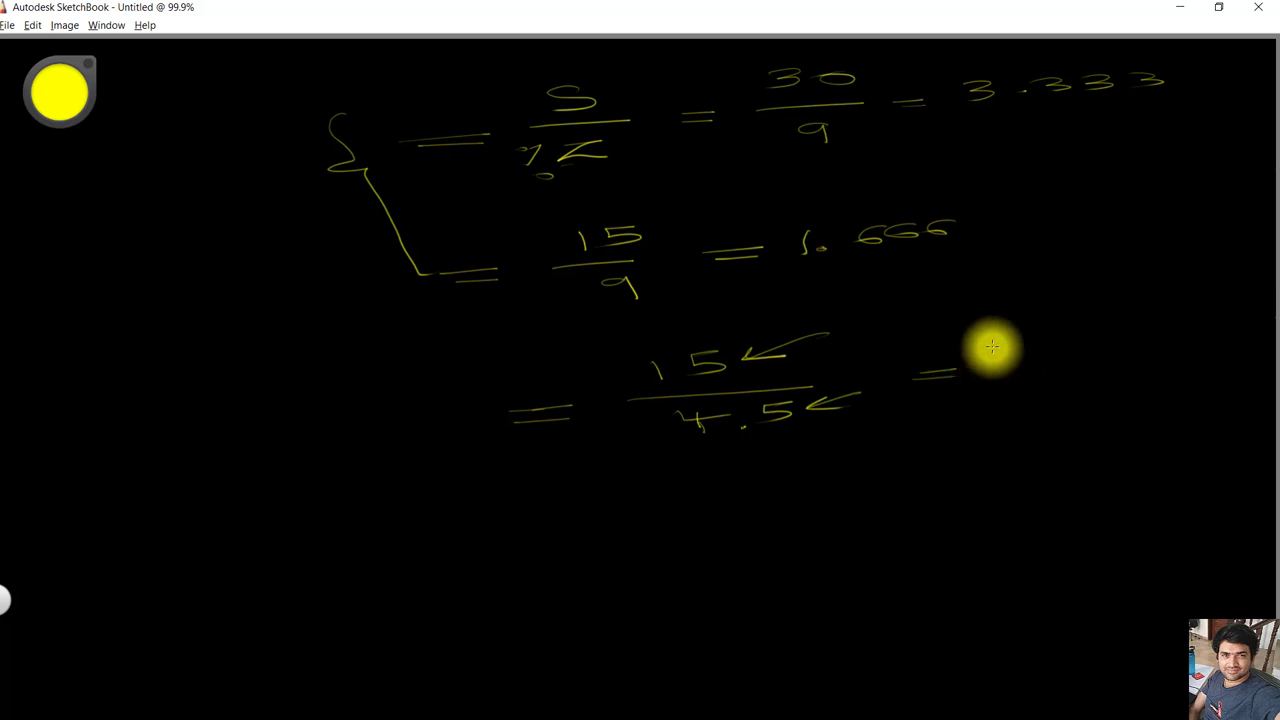
mouse_move(991, 346)
left_mouse_down()
mouse_move(1128, 337)
mouse_move(1084, 341)
left_mouse_up()
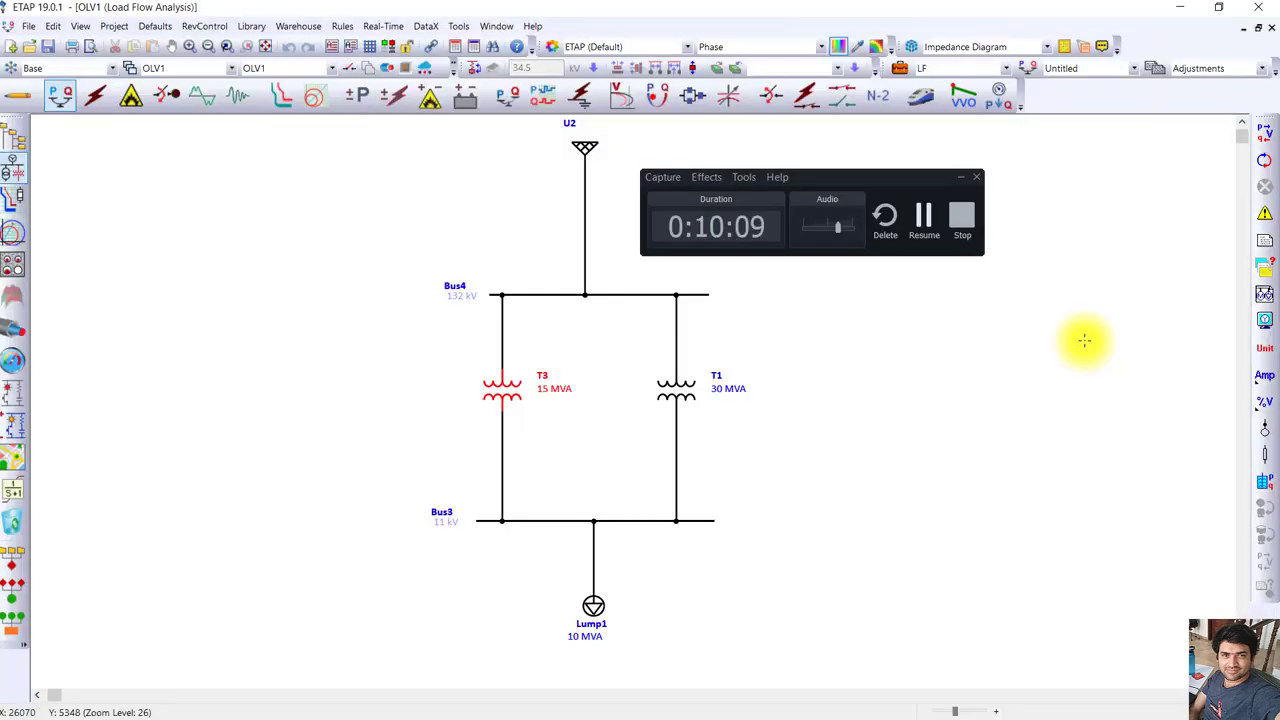
- Change T3's positive- and zero-sequence impedance to 4.5 %Z and rerun the load flow
double_click(506, 392)
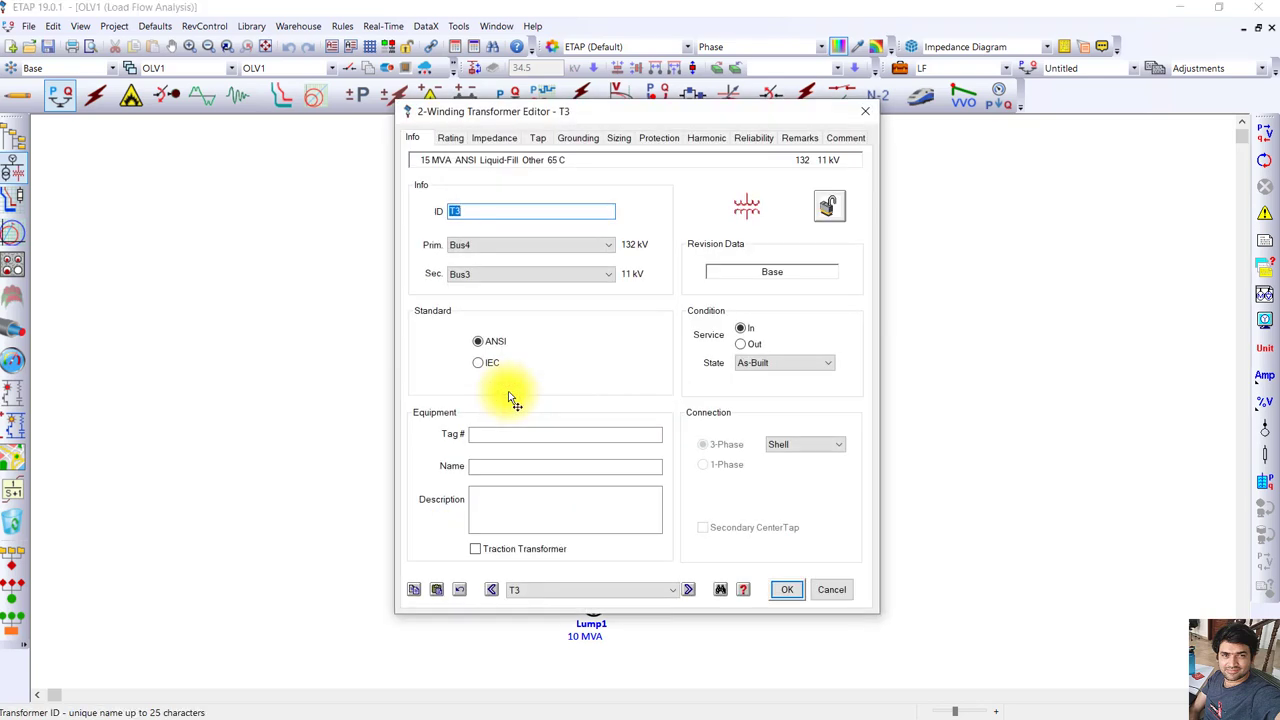
left_click(494, 137)
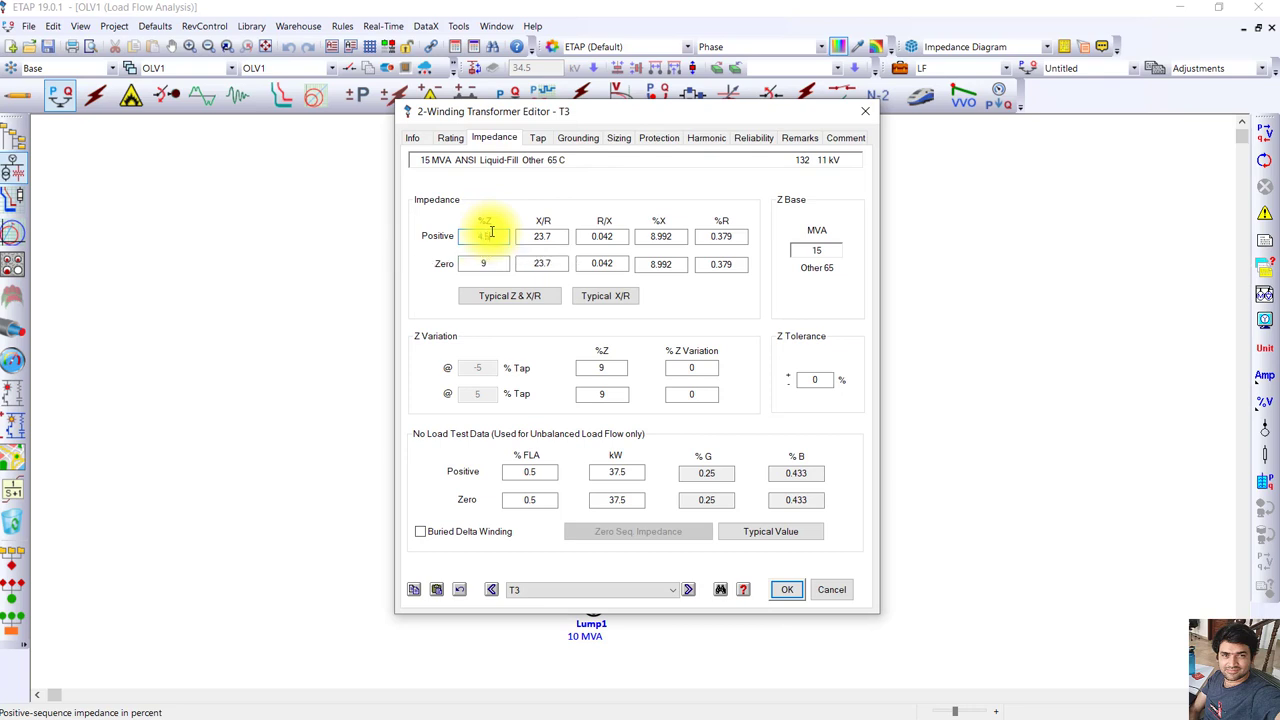
left_click(494, 263)
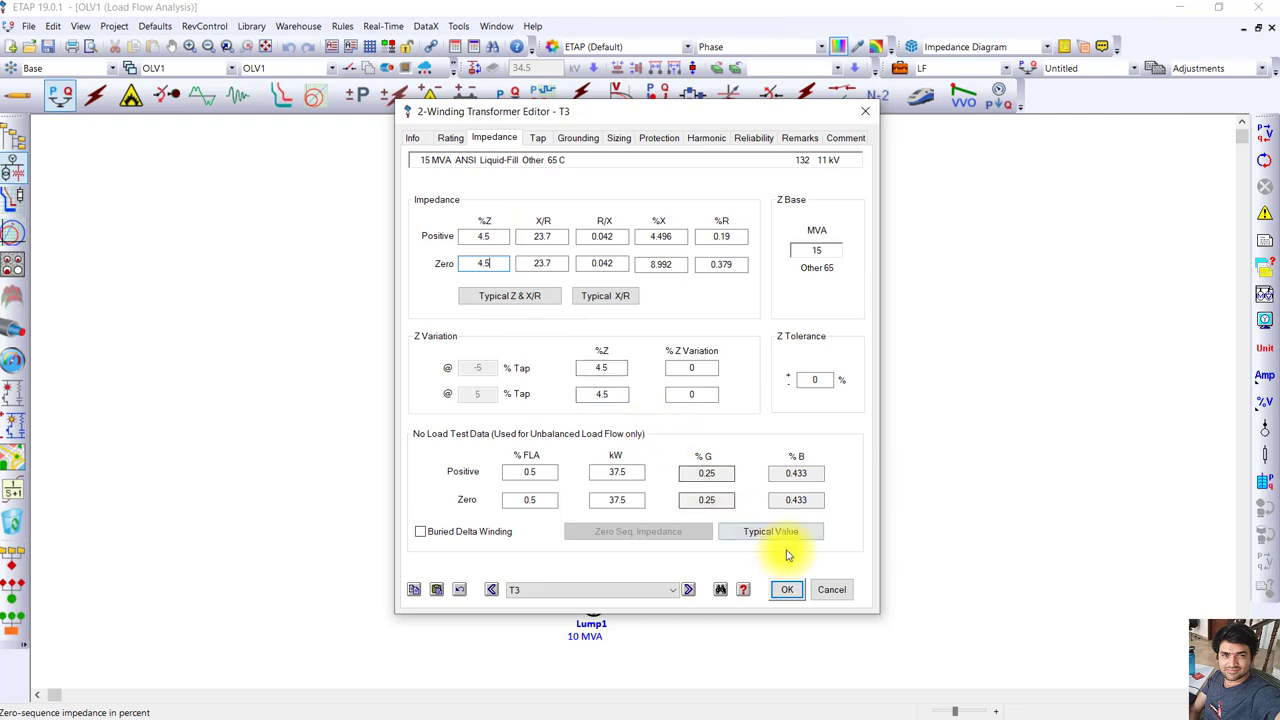
left_click(789, 590)
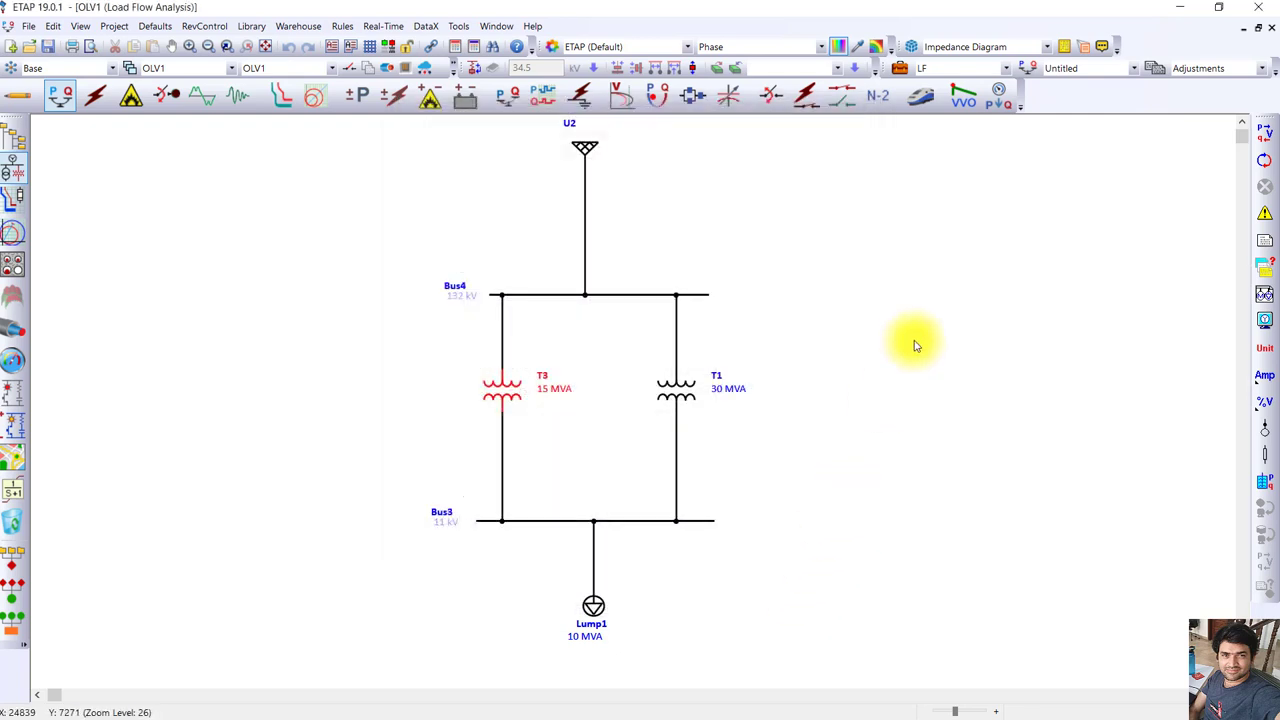
left_click(1265, 131)
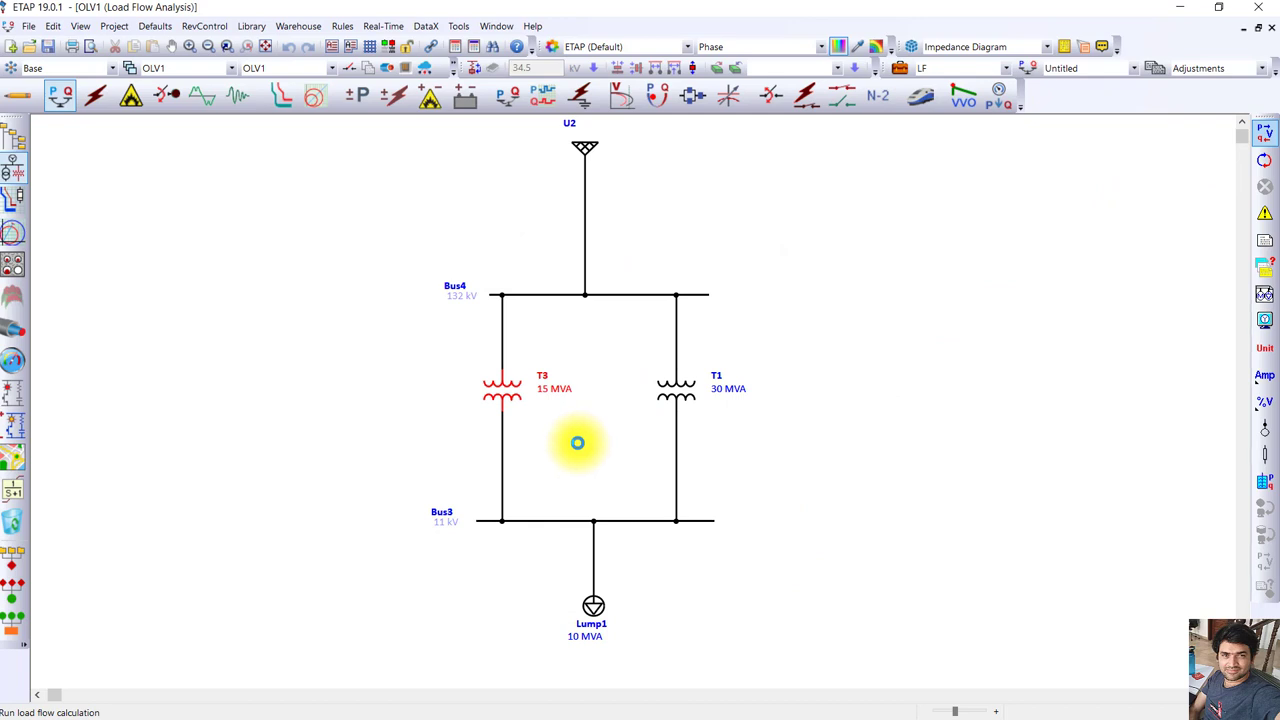